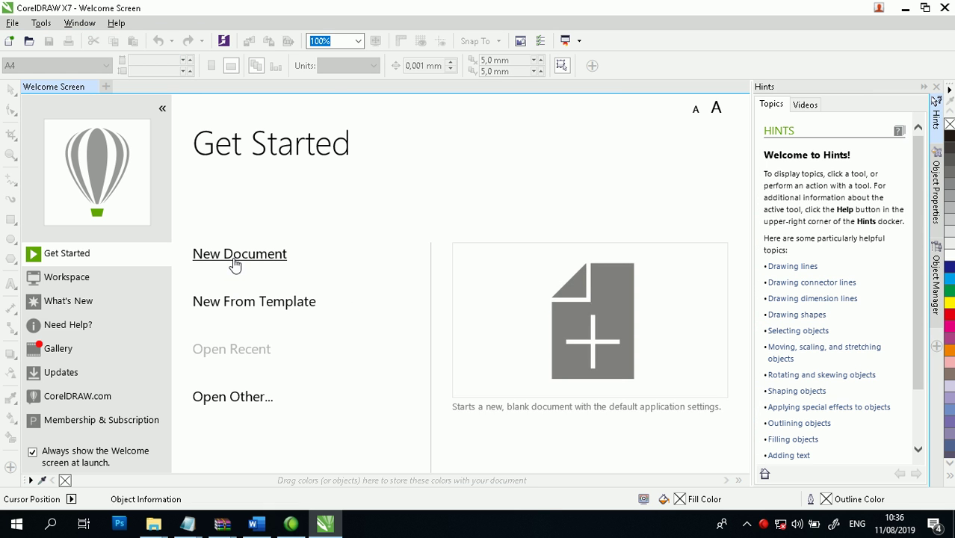
- Create a new A4 portrait document in millimetres with CMYK colour mode and 300 dpi rendering resolution
left_click(277, 259)
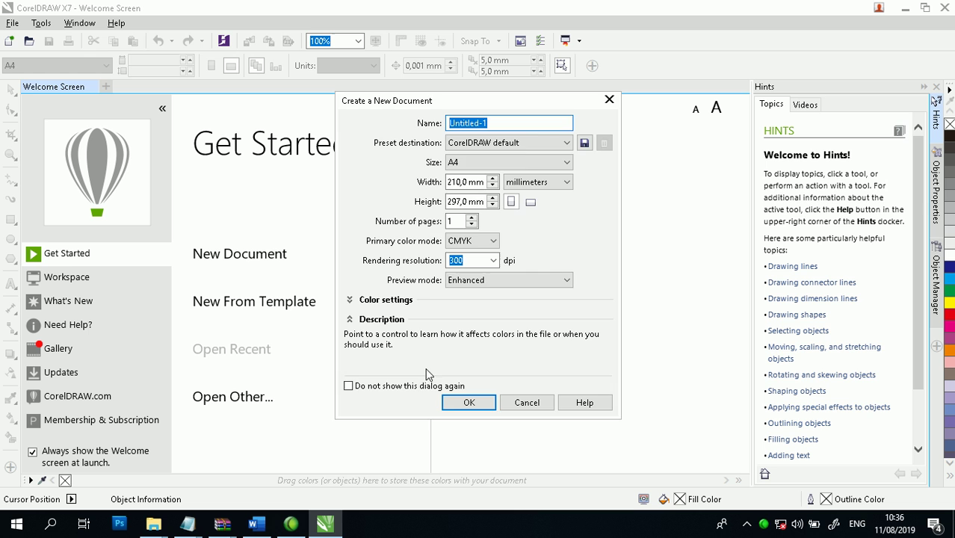
left_click(464, 404)
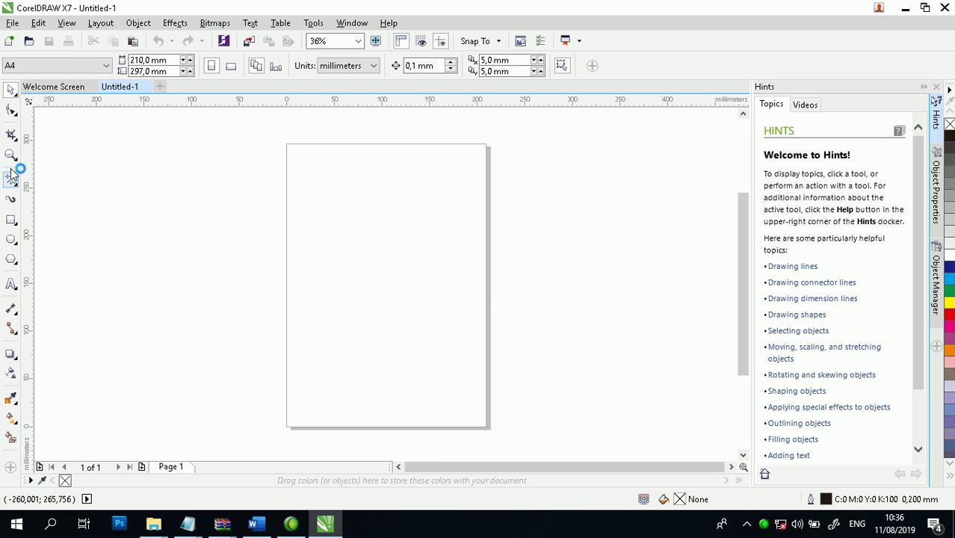
- Draw a connected two-segment line shaped like a left-pointing chevron in the page's upper half, its upper segment about 27 mm long
left_click(11, 155)
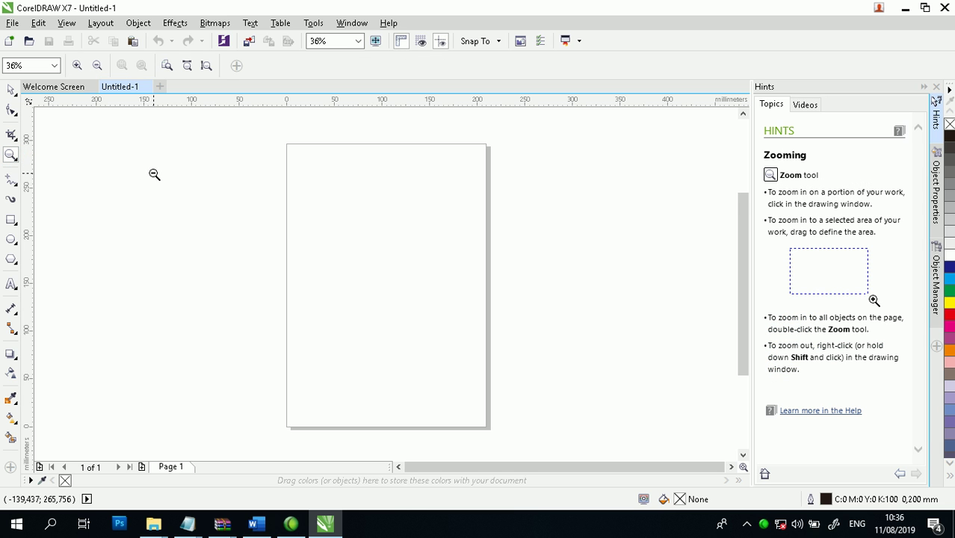
right_click(153, 175)
left_click_drag(319, 204, 464, 365)
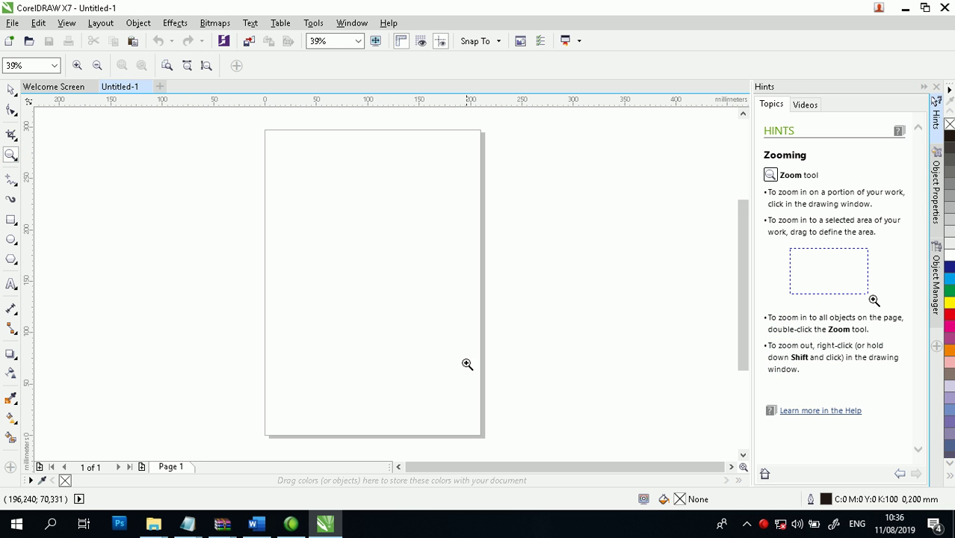
left_click(12, 181)
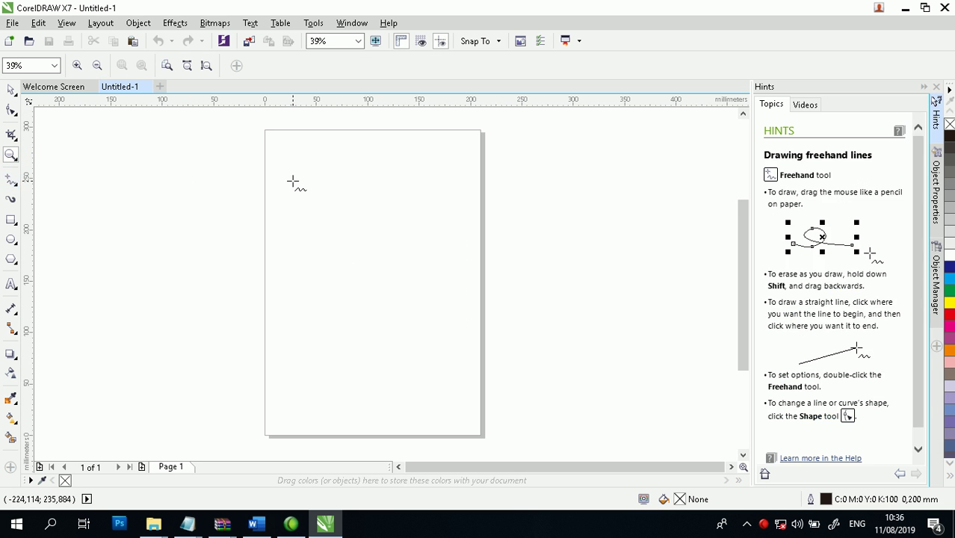
left_click(345, 188)
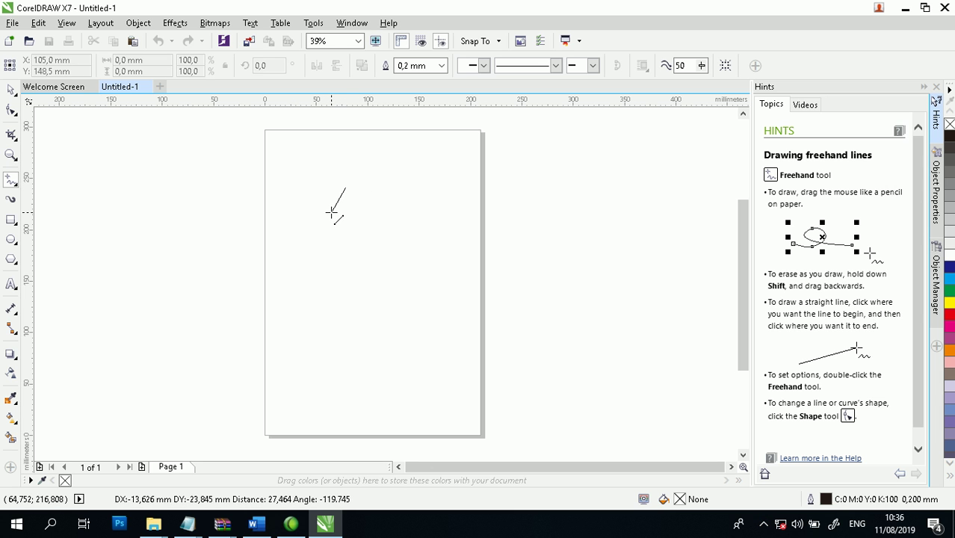
left_click(331, 213)
left_click(332, 213)
left_click(342, 233)
- Move the chevron's lower end node down and to the right, making the shape about 13.6 mm wide and 46.7 mm tall
left_click(11, 155)
left_click_drag(292, 180, 403, 261)
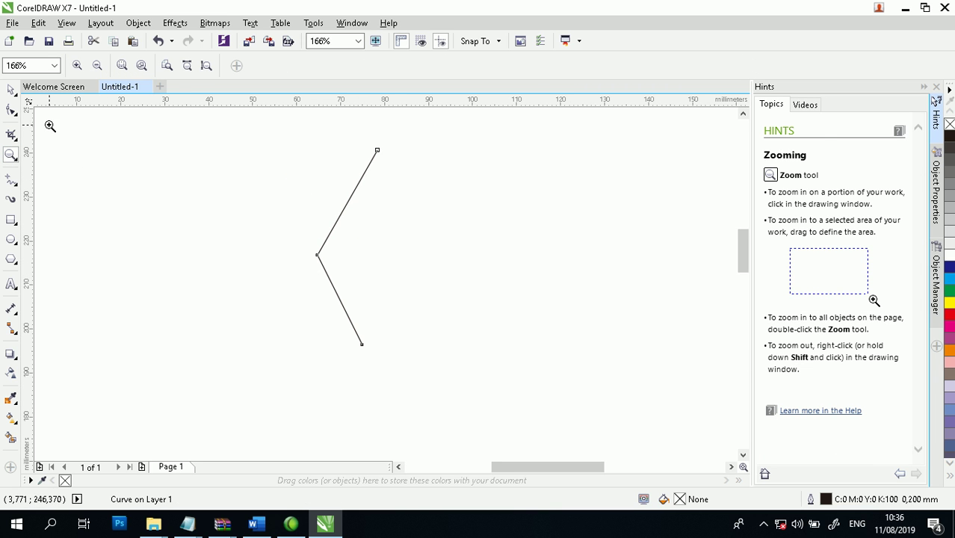
left_click(10, 110)
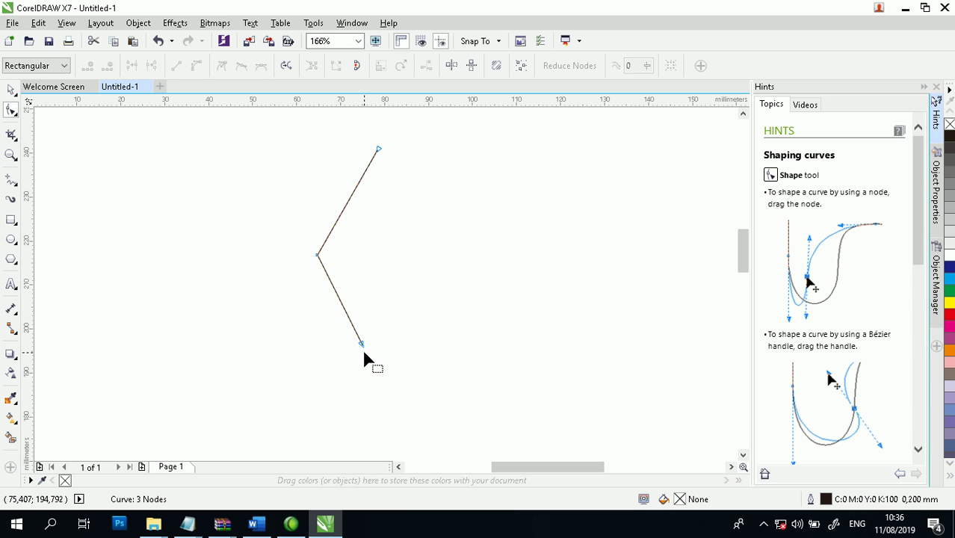
left_click_drag(363, 346, 375, 355)
key("space")
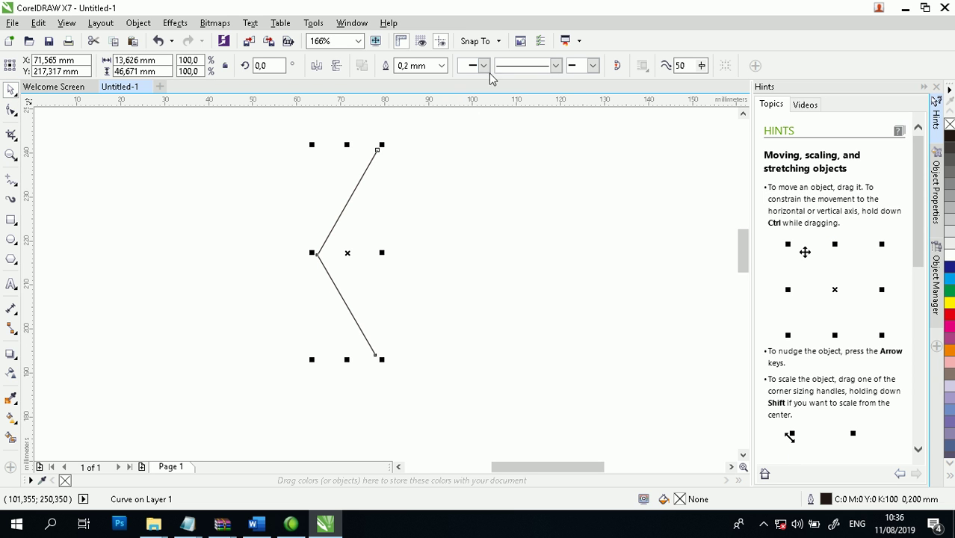
- Set the chevron's outline width to 1.5 mm
left_click(441, 66)
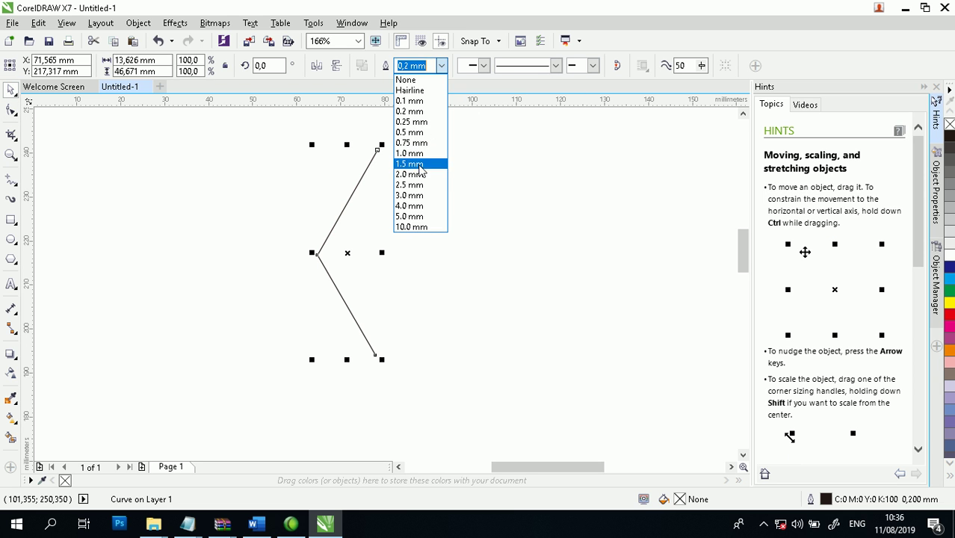
key("Escape")
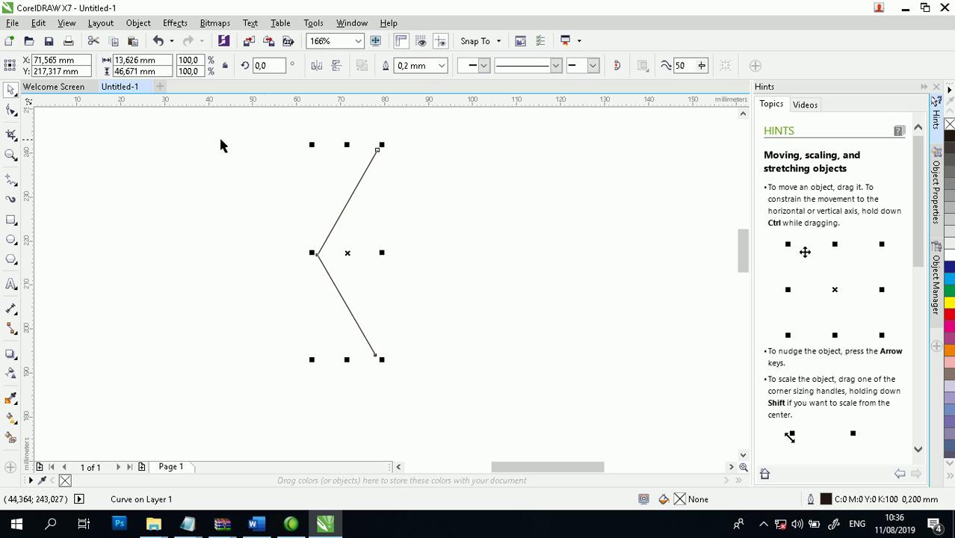
left_click(346, 166)
left_click(371, 168)
left_click(441, 66)
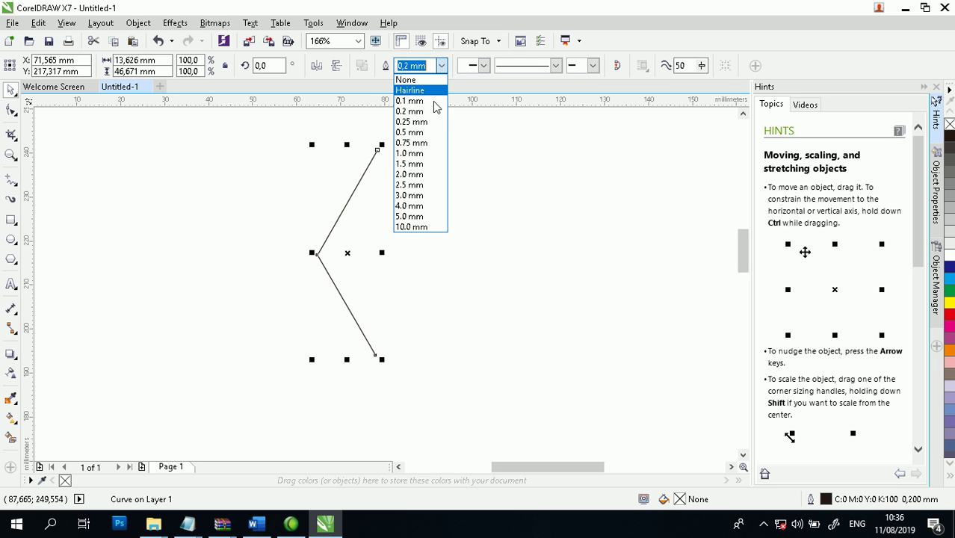
left_click(416, 165)
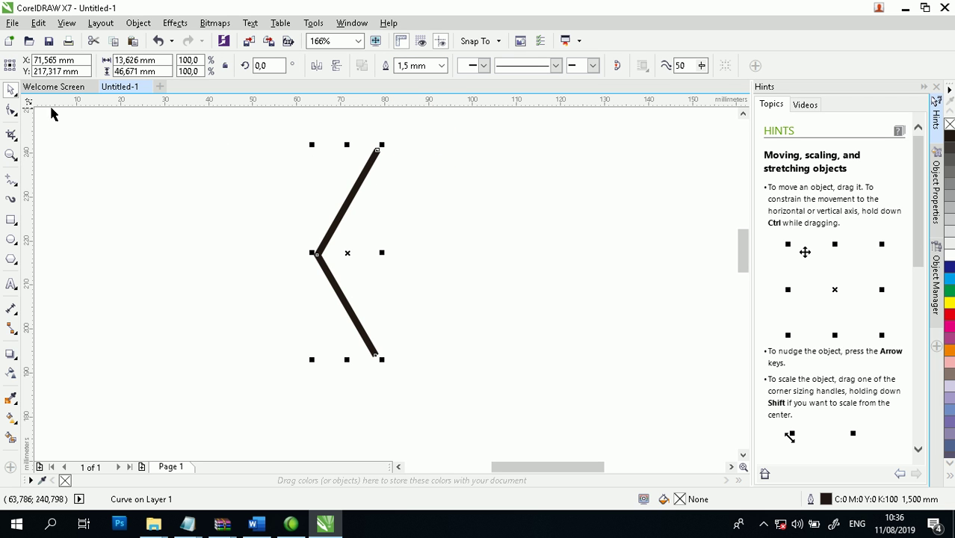
- Extend the chevron's upper and lower arms slightly outward by moving their end nodes
left_click(11, 111)
left_click_drag(378, 150, 384, 138)
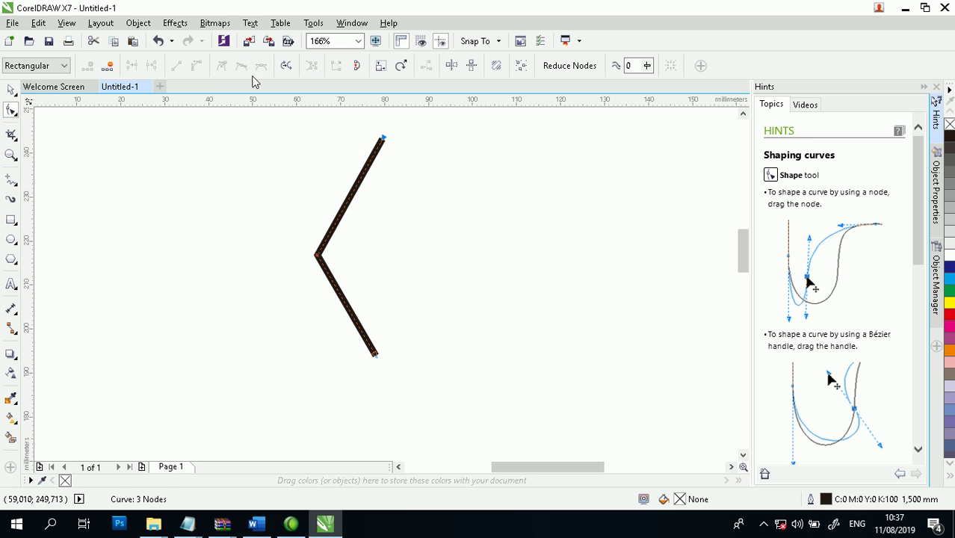
left_click(317, 256)
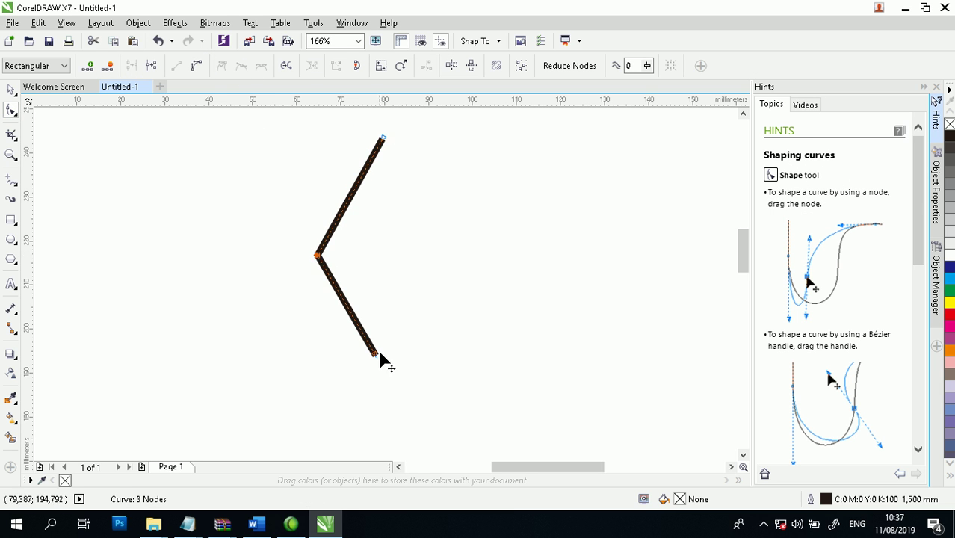
left_click_drag(376, 356, 379, 365)
- Convert both straight segments to curves and bend each one outward to the left into an arc
left_click(196, 65)
mouse_move(353, 203)
left_mouse_down()
mouse_move(340, 183)
mouse_move(339, 195)
left_mouse_up()
left_click(381, 367)
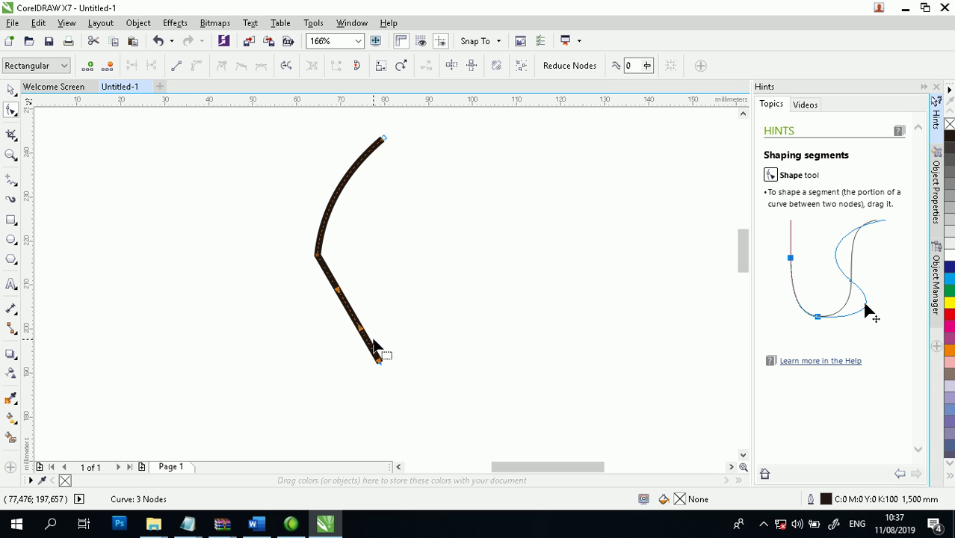
left_click_drag(352, 318, 340, 323)
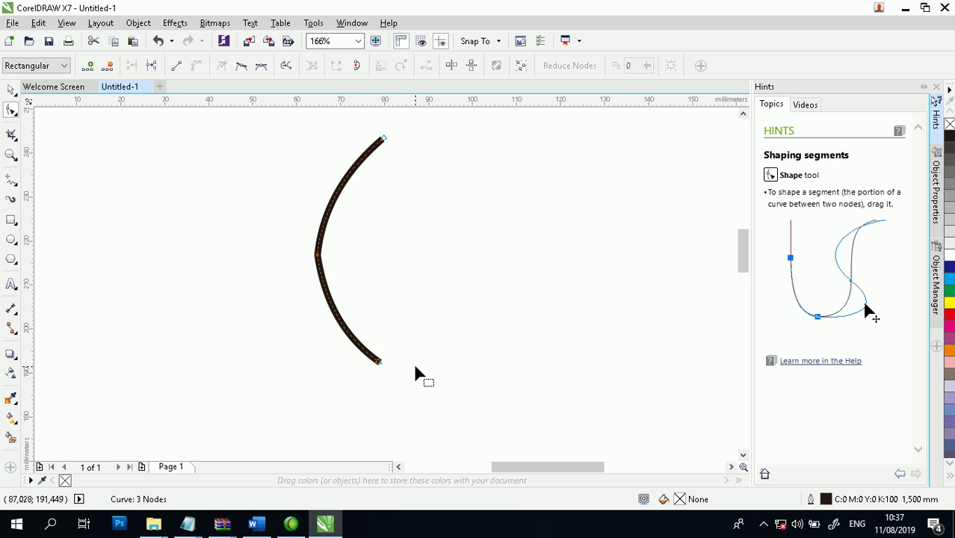
- Lower the arc's bottom end node, flatten its lower segment slightly, and make the middle node smooth
left_click_drag(384, 367, 383, 386)
left_click_drag(343, 349, 348, 343)
left_click(320, 258)
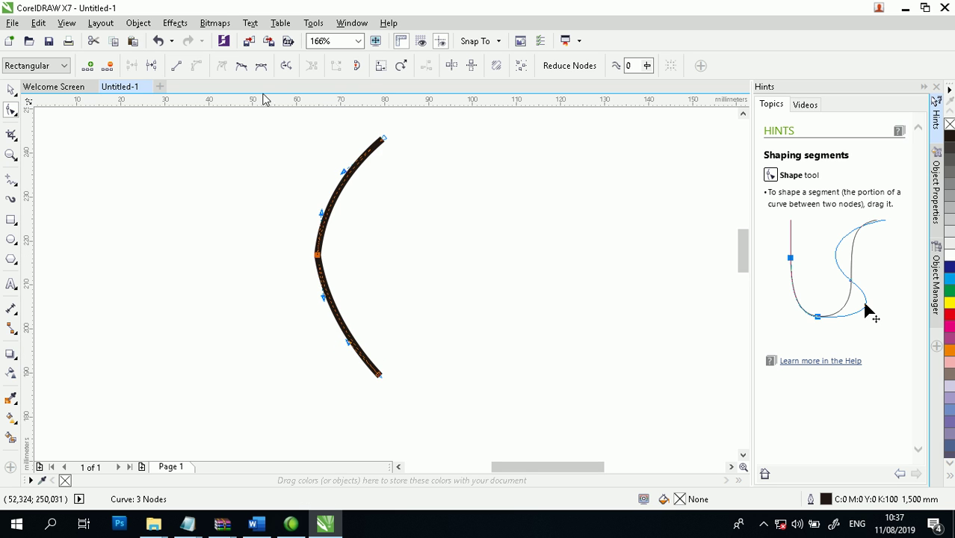
- Place a copy of the arc about 21 mm to its right and mirror the copy horizontally
left_click(12, 155)
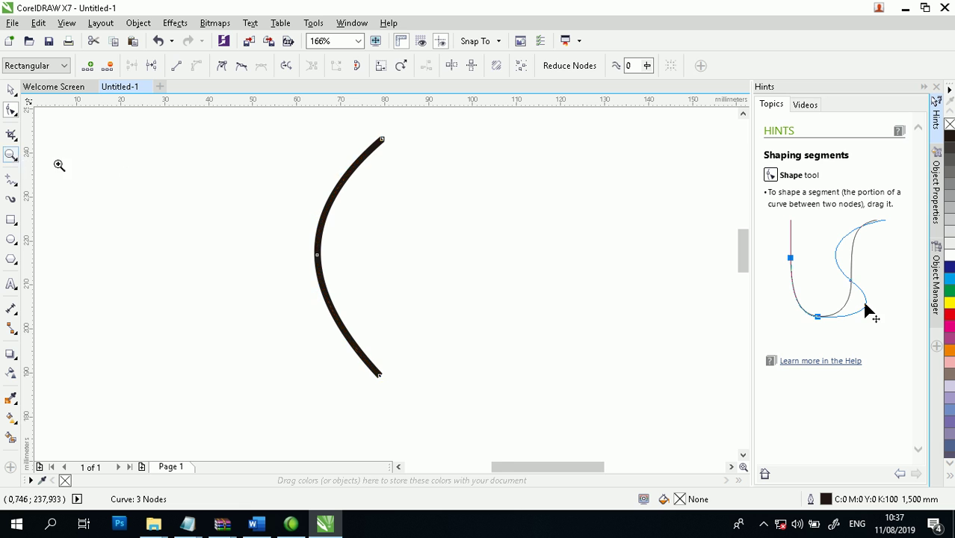
key("shift+F4")
left_click_drag(263, 134, 482, 330)
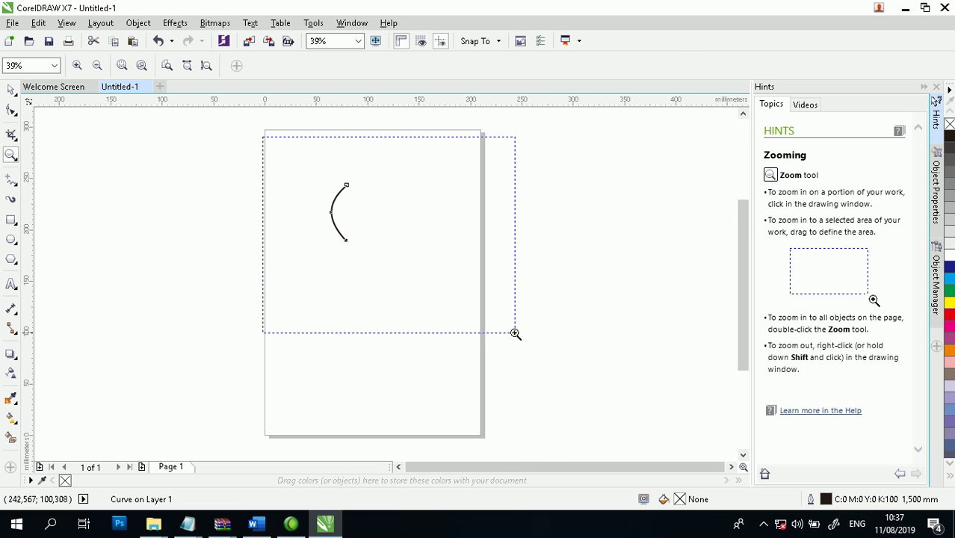
left_click(11, 89)
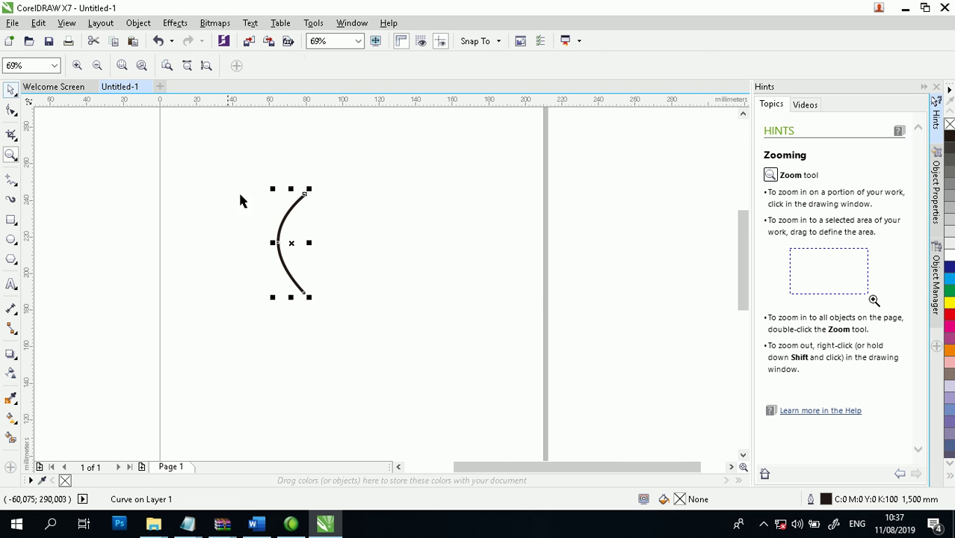
left_click_drag(294, 242, 330, 245)
right_click(330, 244)
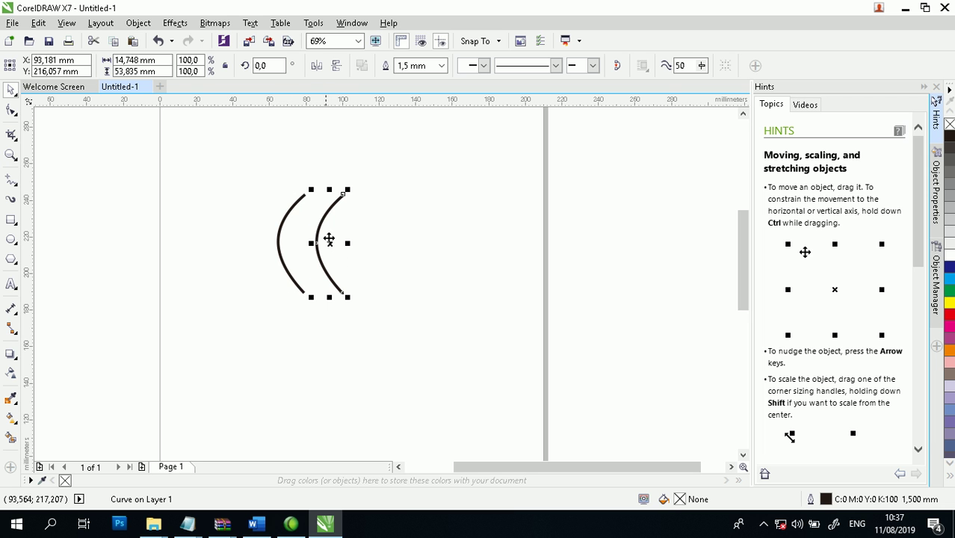
left_click(316, 67)
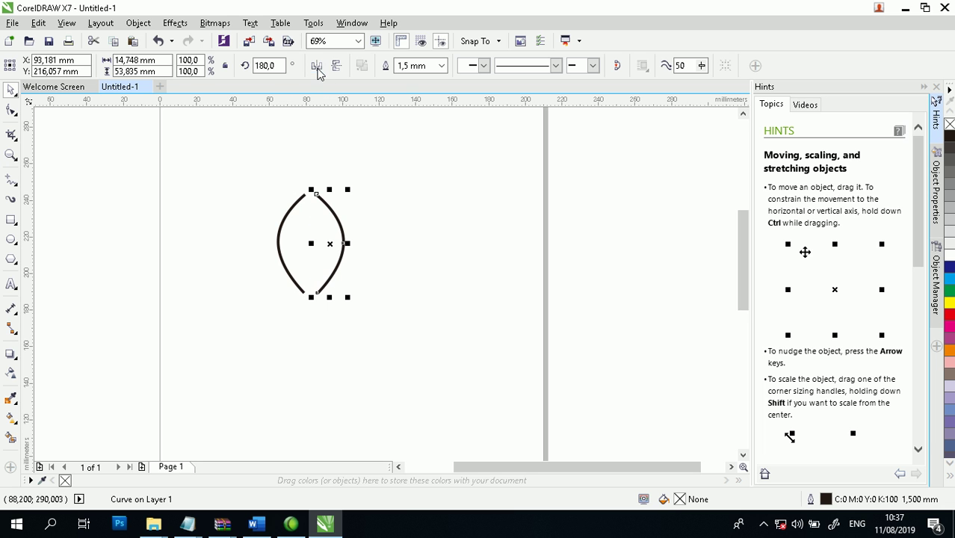
- Move the mirrored arc left until its ends meet the original arc's ends, forming a leaf shape
left_click(428, 263)
left_click(10, 156)
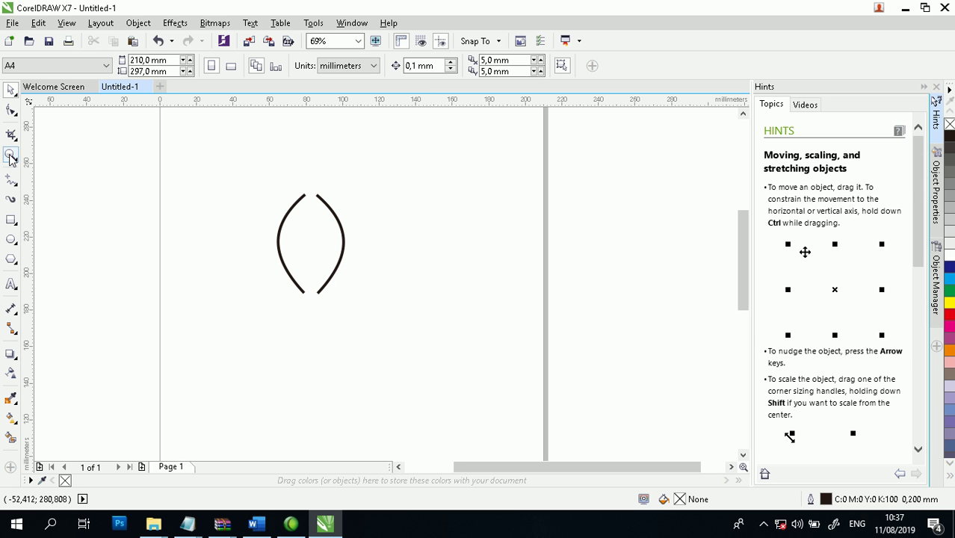
left_click_drag(281, 173, 338, 256)
left_click(12, 90)
- Select both arcs of the leaf and combine them into a single curve object
left_click(11, 155)
scroll(299, 191, "down", 3)
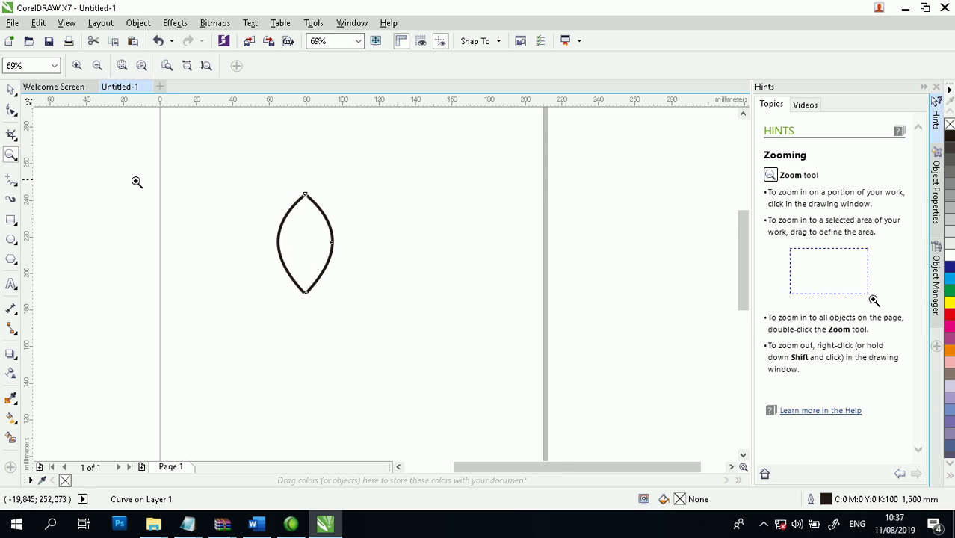
left_click_drag(190, 142, 429, 393)
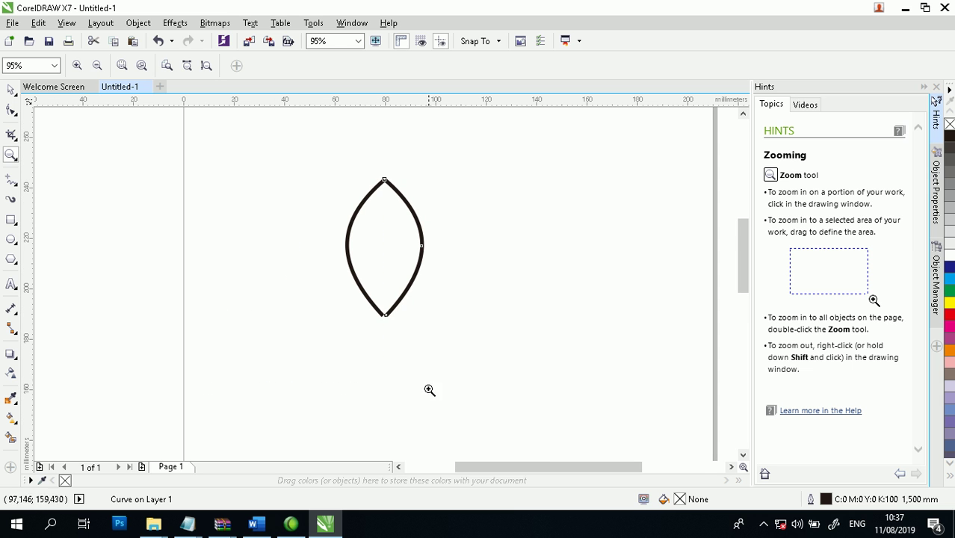
left_click(12, 90)
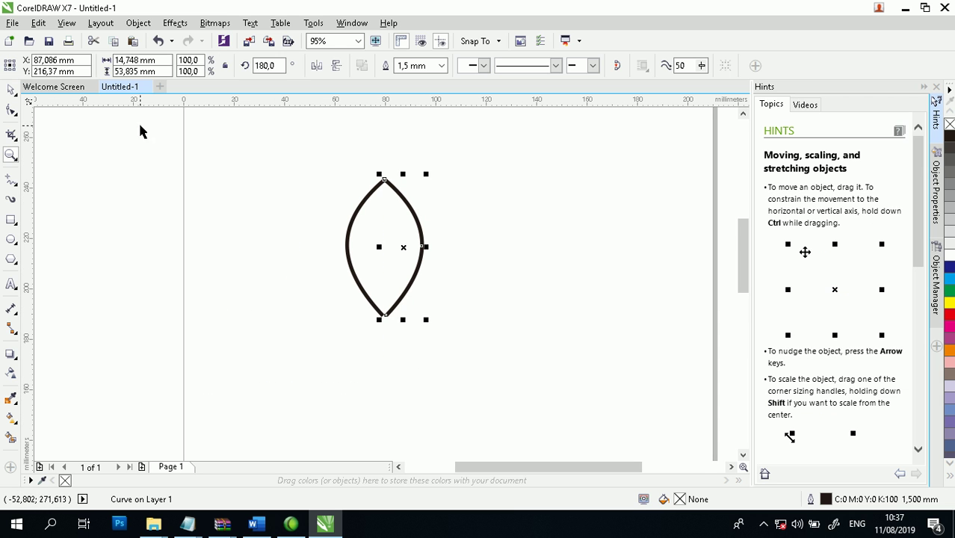
left_click(275, 166)
left_click(374, 197)
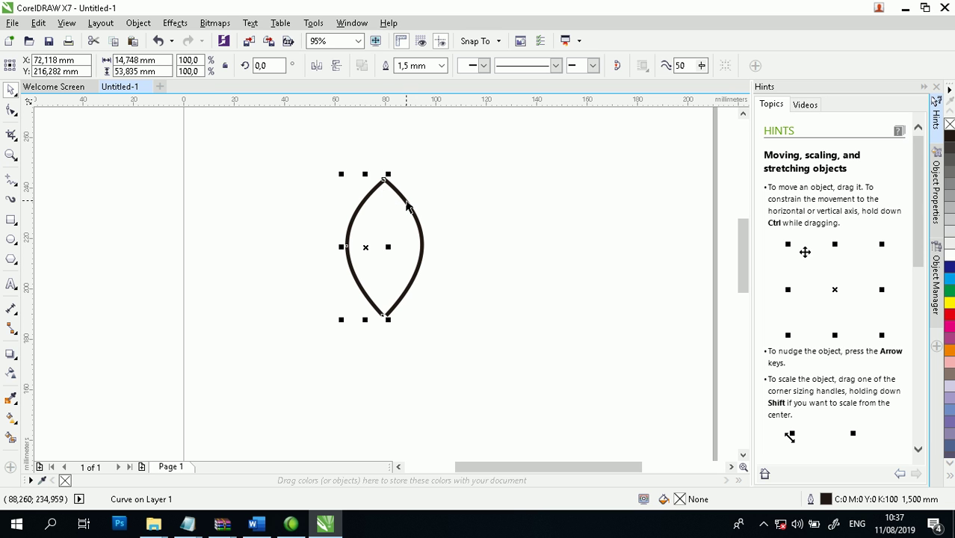
left_click(407, 208, "shift")
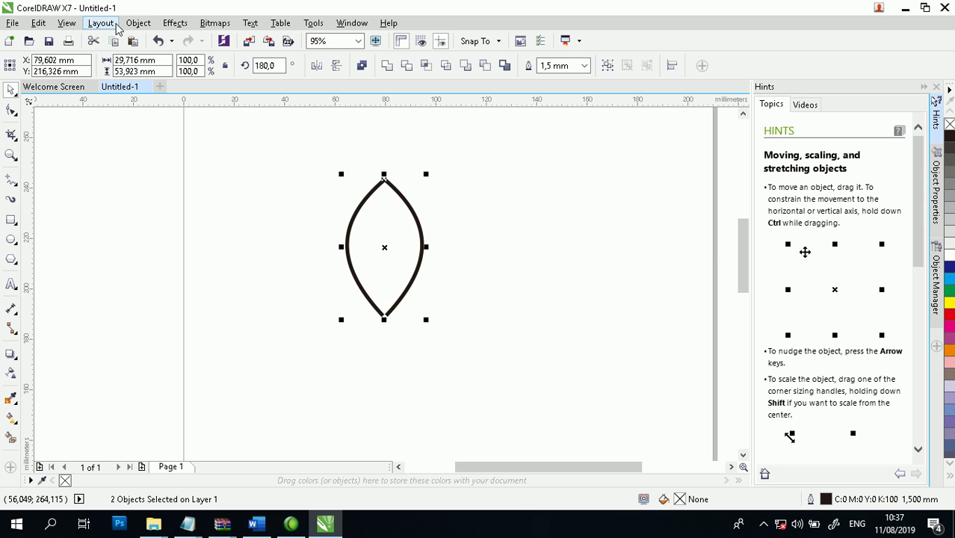
left_click(135, 24)
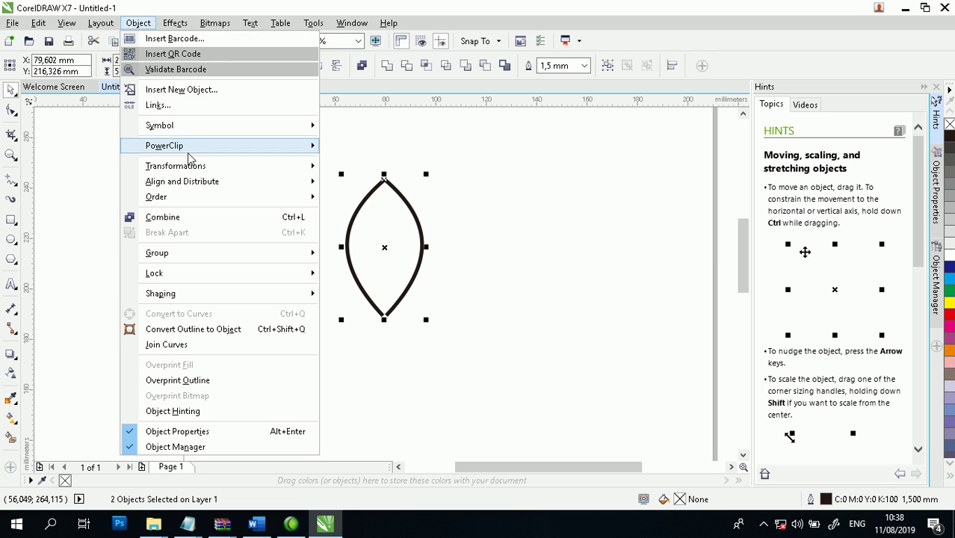
mouse_move(198, 173)
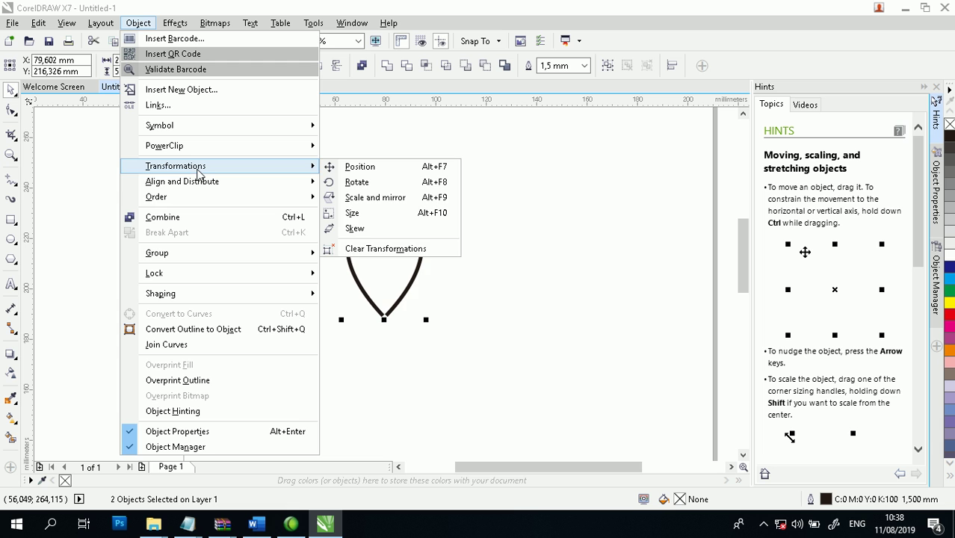
left_click(204, 216)
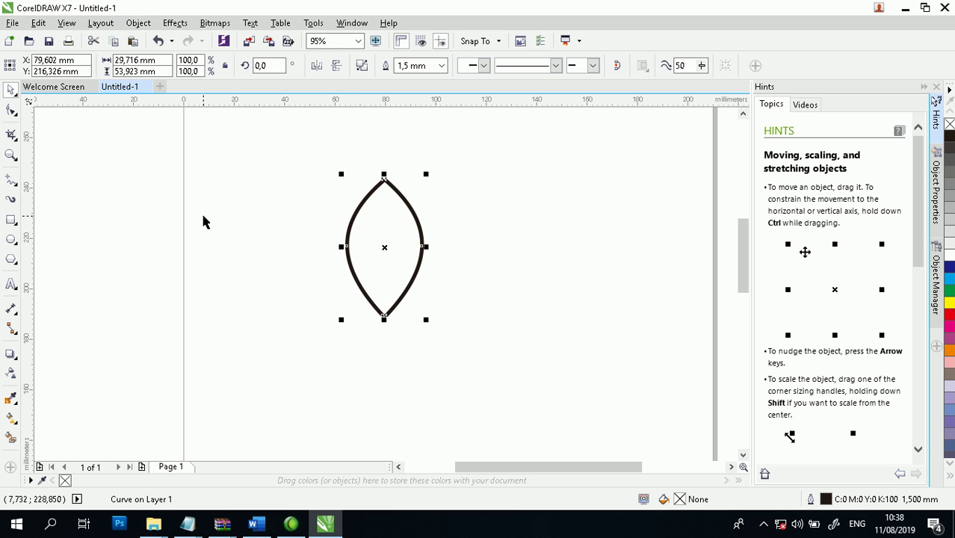
- Join the two end nodes at the leaf's top tip with the Shape tool
left_click(10, 155)
left_click_drag(346, 152, 419, 209)
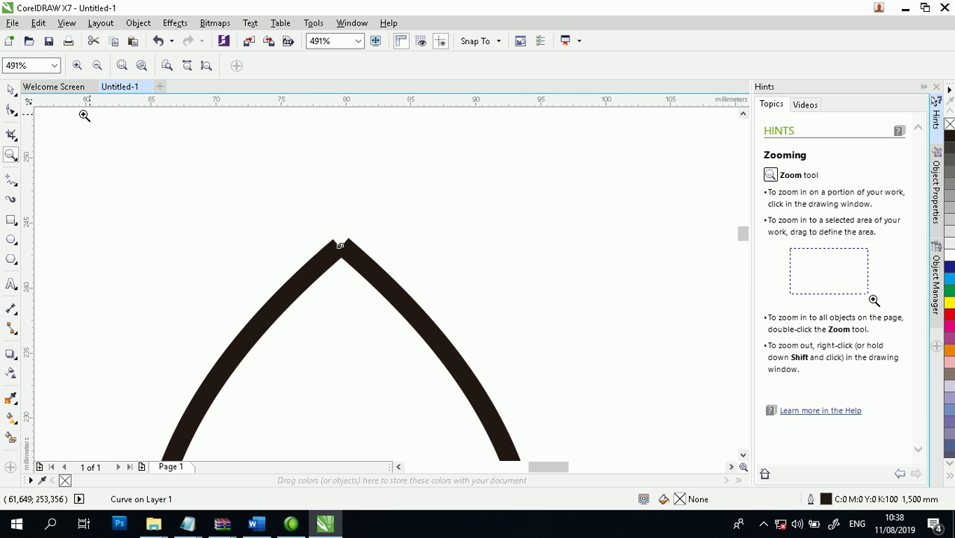
left_click(10, 109)
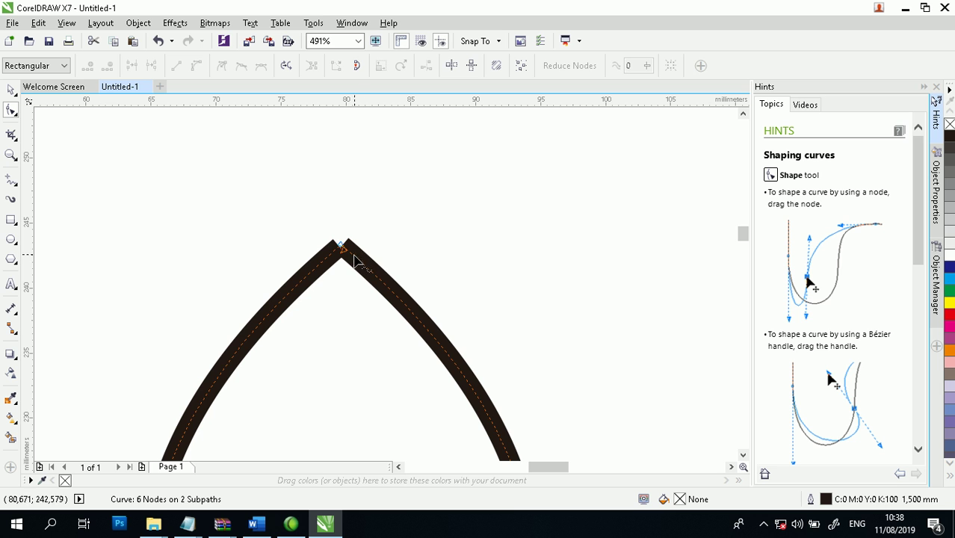
left_click_drag(339, 252, 346, 247)
left_click(10, 155)
right_click(318, 196)
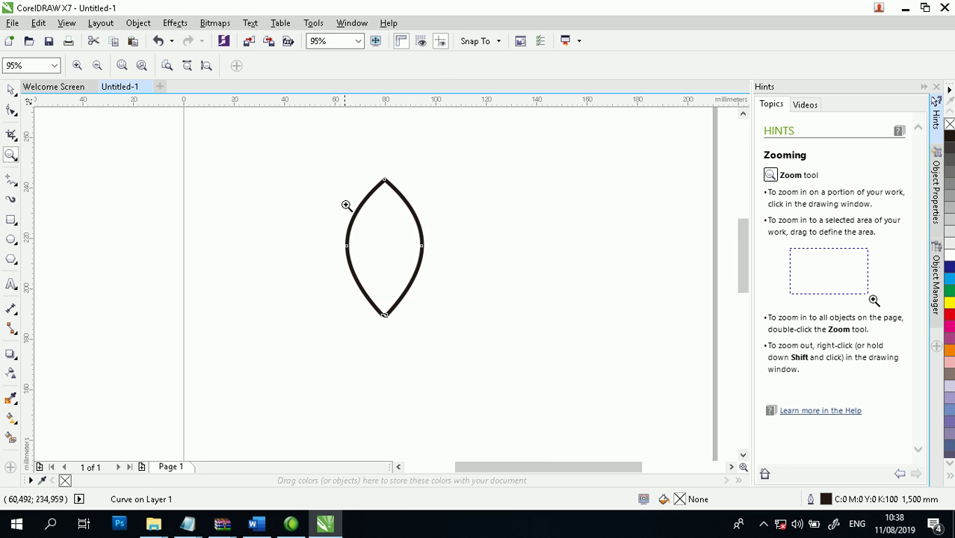
- Join the two end nodes at the leaf's bottom tip with the Shape tool to close the outline
left_click_drag(333, 297, 456, 344)
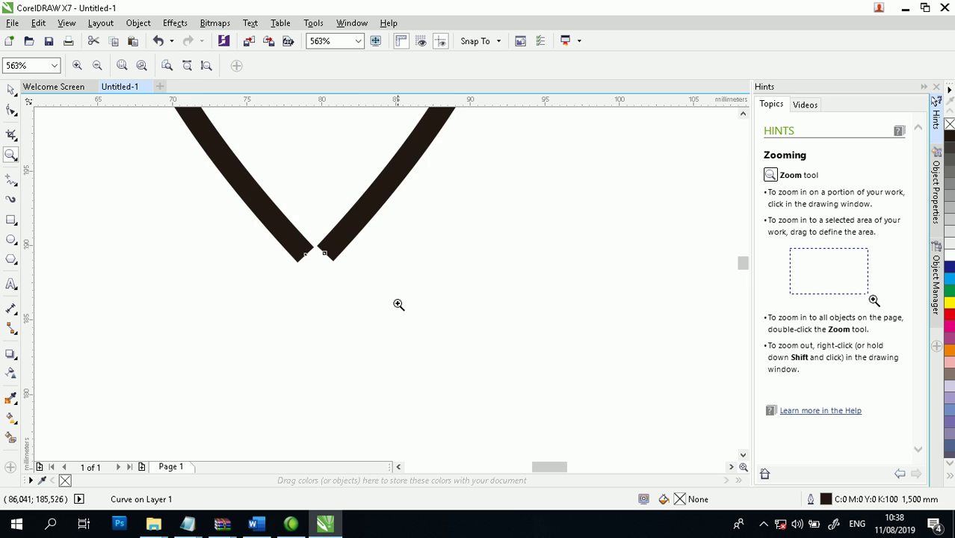
right_click(348, 280)
left_click_drag(322, 262, 460, 334)
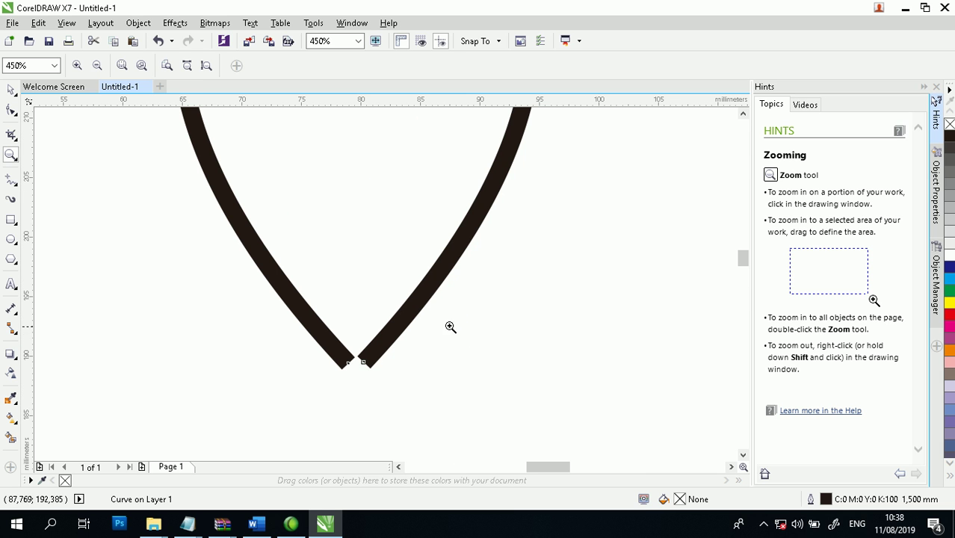
left_click(11, 110)
left_click(368, 368)
mouse_move(367, 368)
left_mouse_down()
mouse_move(350, 364)
mouse_move(356, 369)
left_mouse_up()
left_click(10, 155)
right_click(207, 166)
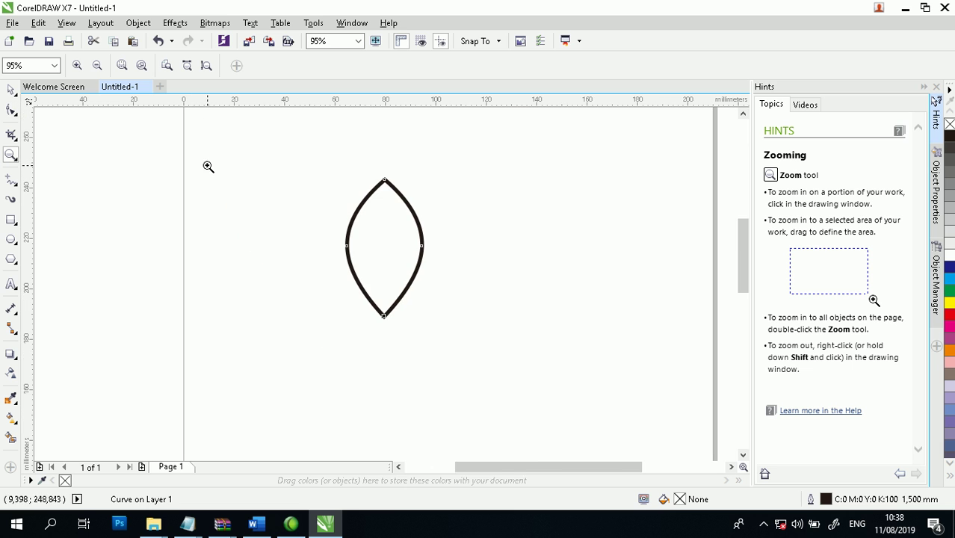
- Pull the leaf's bottom tip node slightly down and narrow the leaf about its centre to about 18.6 mm wide
left_click_drag(195, 138, 499, 369)
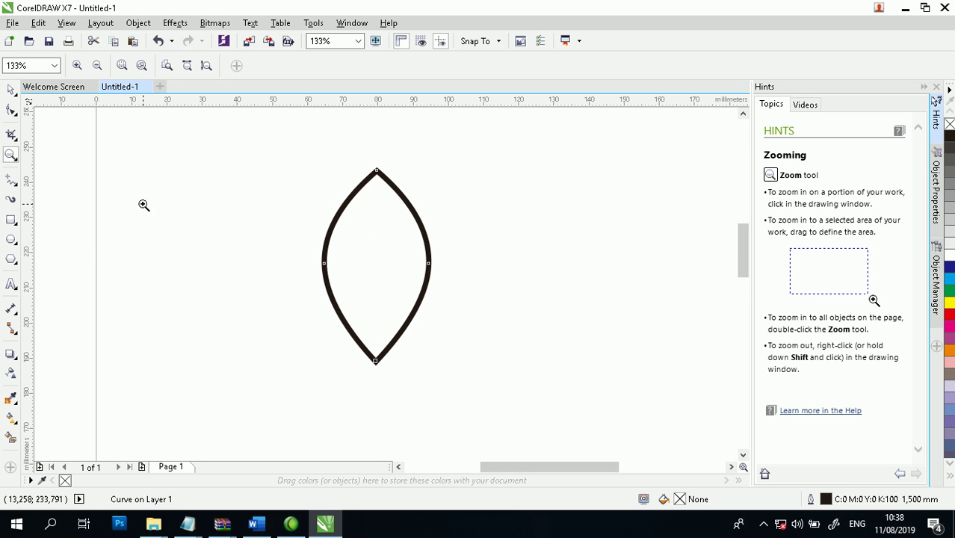
left_click(9, 111)
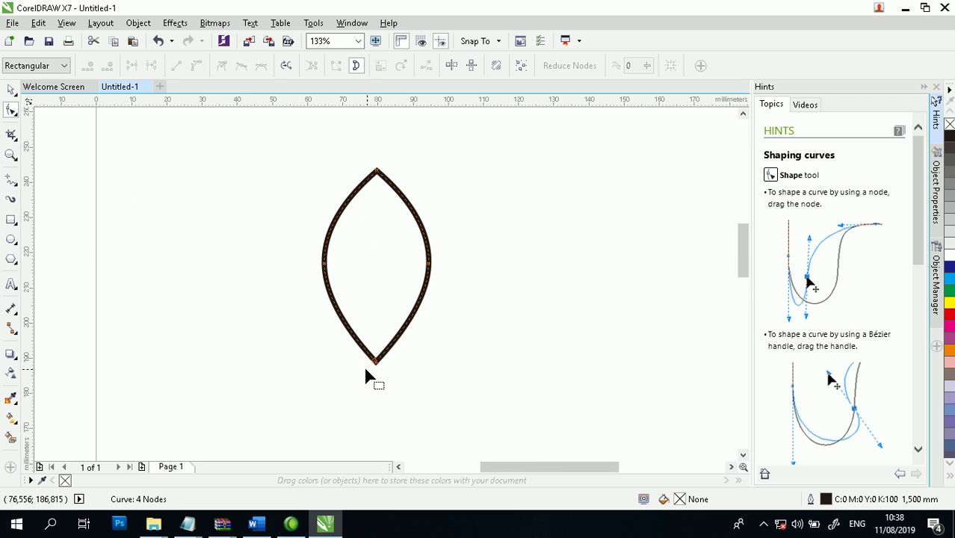
left_click_drag(373, 365, 378, 370)
left_click(10, 90)
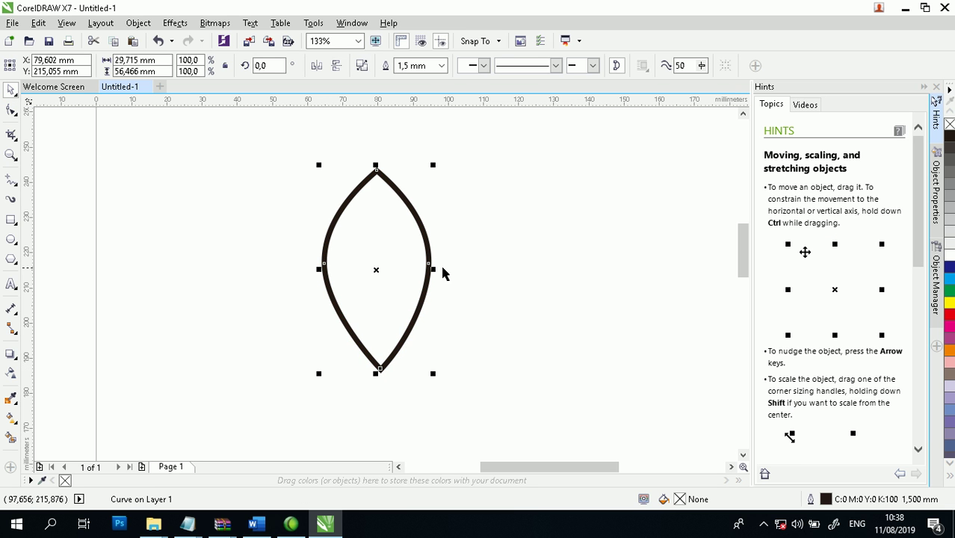
left_click_drag(435, 269, 412, 270)
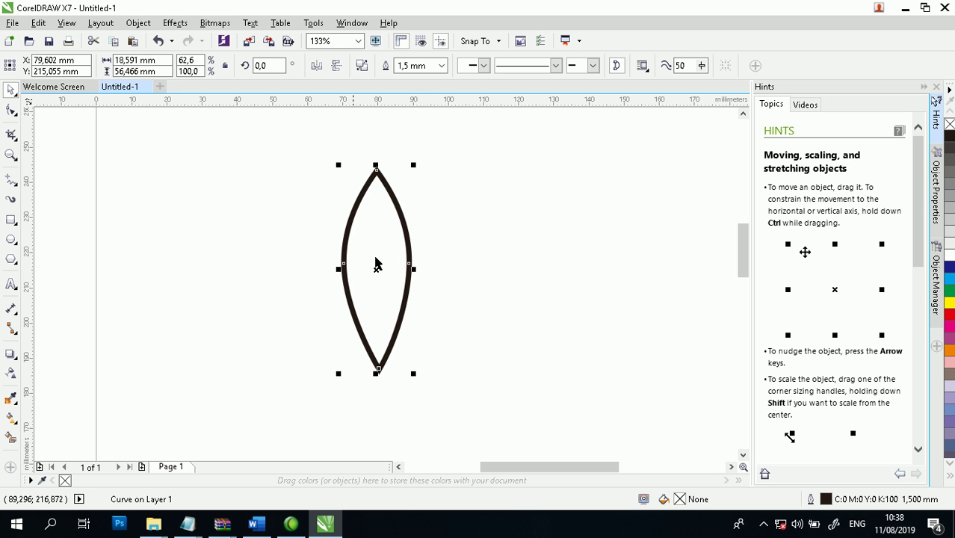
- Fill the narrowed leaf with black (K:100) and deselect it
left_click(10, 155)
right_click(321, 190)
right_click(347, 219)
right_click(318, 218)
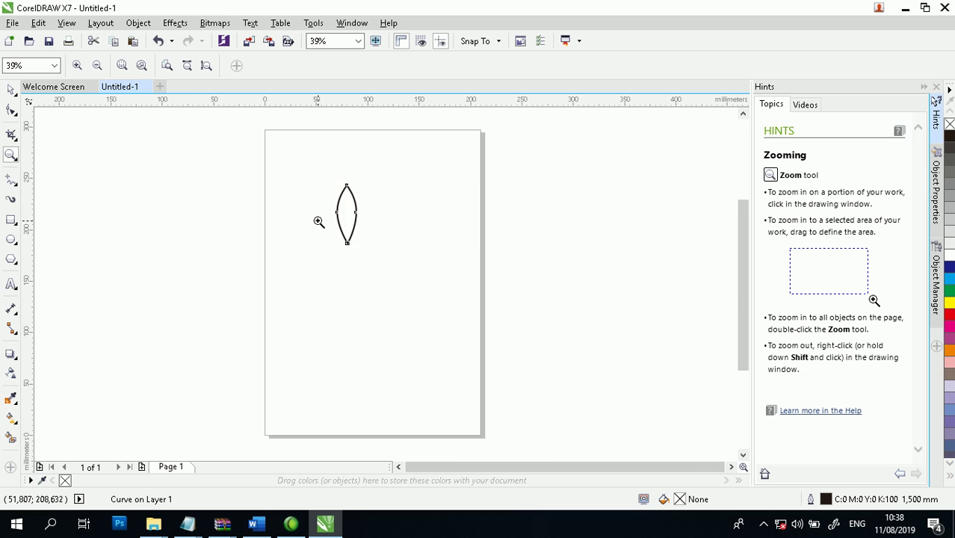
left_click_drag(225, 152, 465, 283)
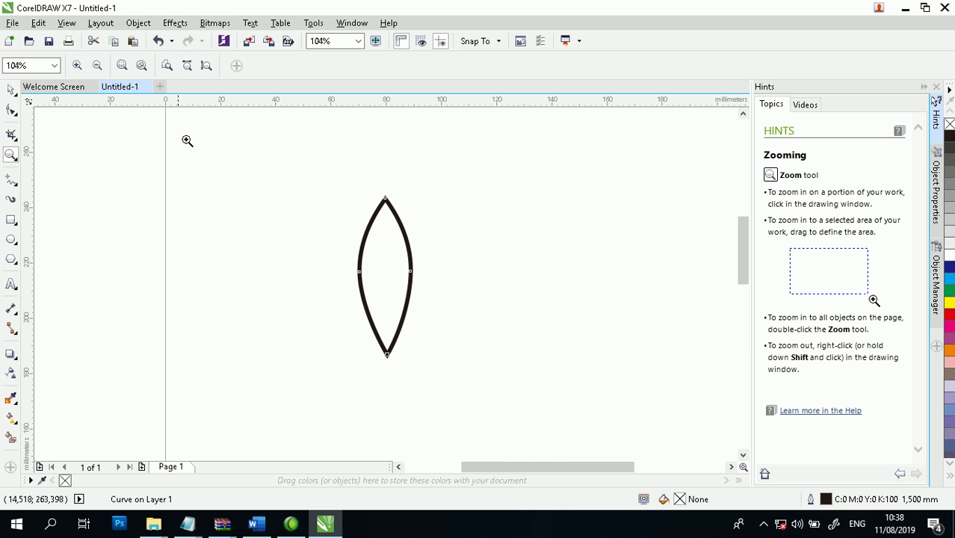
left_click(10, 91)
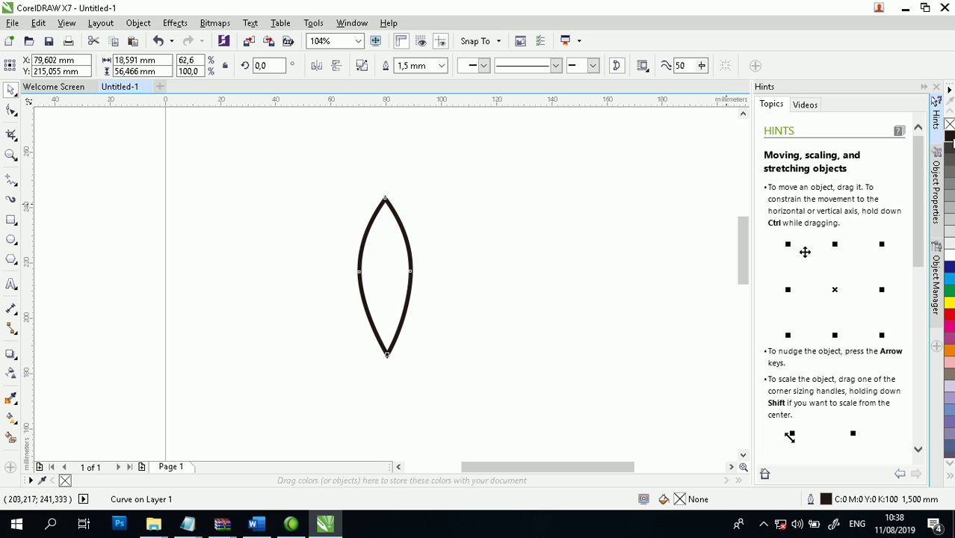
left_click(952, 139)
left_click(634, 189)
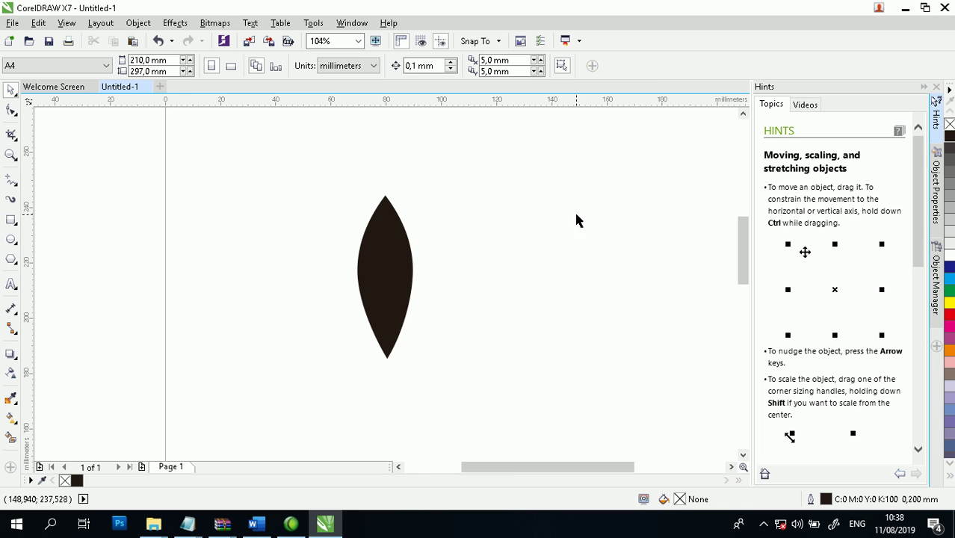
- Place a copy of the black leaf about 24 mm to its left
left_click_drag(395, 268, 326, 257)
left_click(533, 252)
left_click(321, 249)
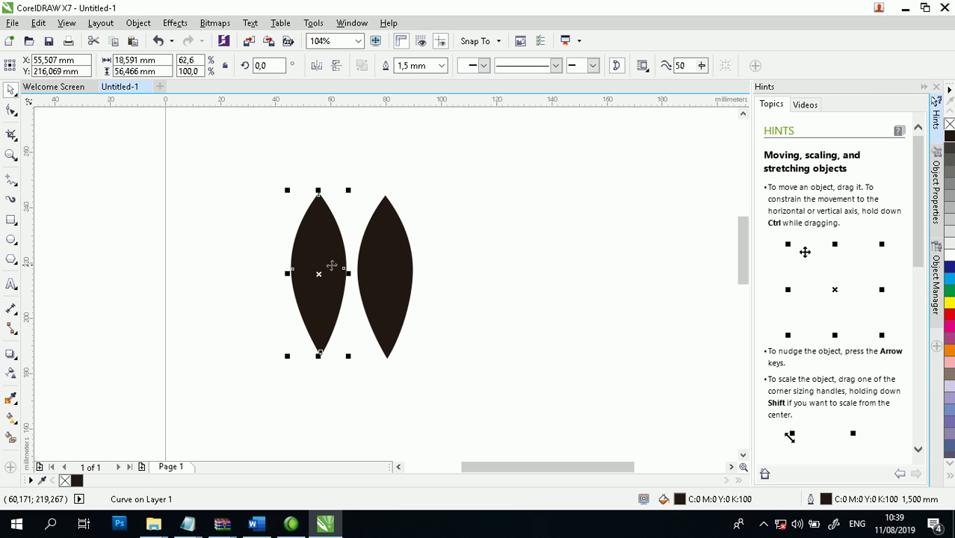
- Rotate the leaf copy about 41° counterclockwise and move it down so its base sits beside the upright leaf's base
left_click(319, 274)
left_click_drag(348, 189, 292, 202)
left_click(295, 183)
left_click_drag(316, 272, 316, 299)
left_click(316, 298)
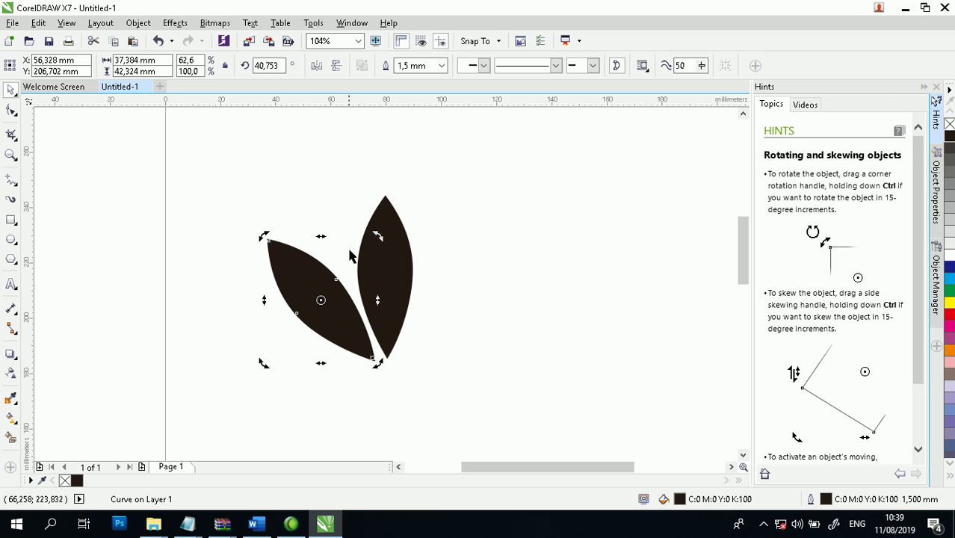
- Try tilting the leaf copy further counterclockwise with its base tip on the upright leaf's base tip
left_click_drag(377, 237, 353, 237)
left_click(313, 245)
mouse_move(345, 310)
left_mouse_down()
mouse_move(331, 324)
mouse_move(342, 323)
left_mouse_up()
left_click(556, 318)
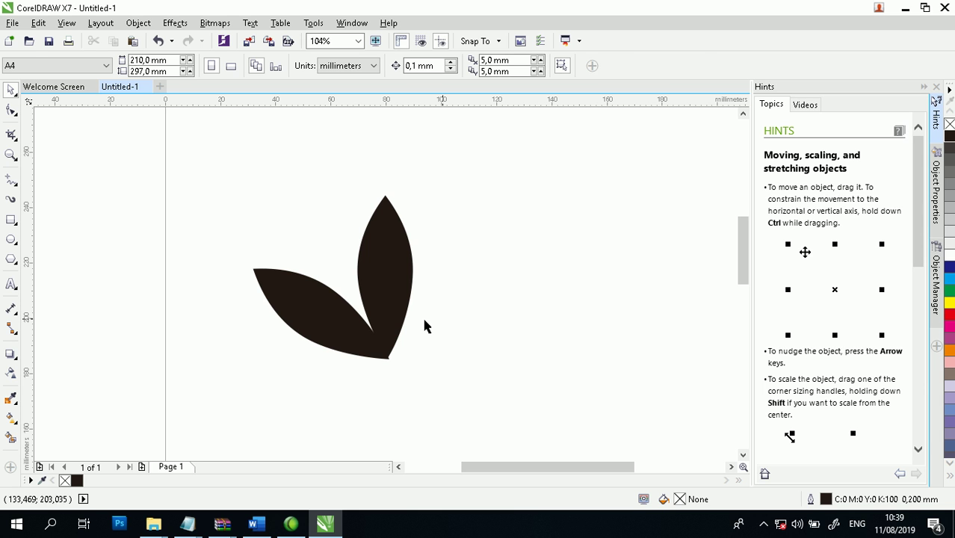
- Rotate the tilted leaf back to about 40.4° and move its base tip onto the upright leaf's base
left_click(355, 329)
left_click(326, 316)
left_click_drag(246, 268, 266, 255)
left_click(267, 228)
mouse_move(341, 341)
left_mouse_down()
mouse_move(347, 327)
mouse_move(351, 334)
mouse_move(342, 325)
left_mouse_up()
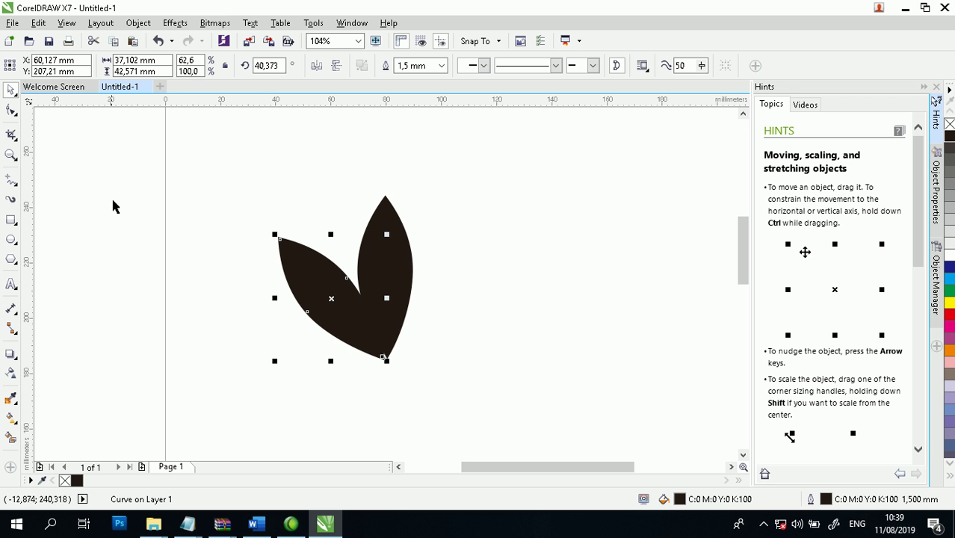
- Reposition the tilted leaf so its base tip meets the upright leaf's base tip, centred at about X 61.7 mm, Y 206.5 mm
left_click(9, 156)
left_click_drag(241, 182, 480, 416)
left_click(10, 89)
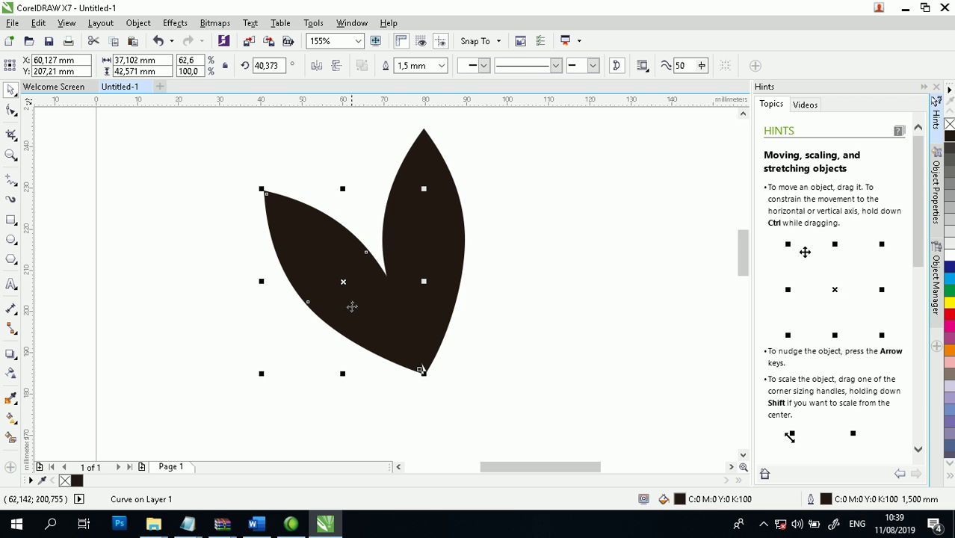
left_click_drag(369, 320, 363, 306)
left_click(362, 305)
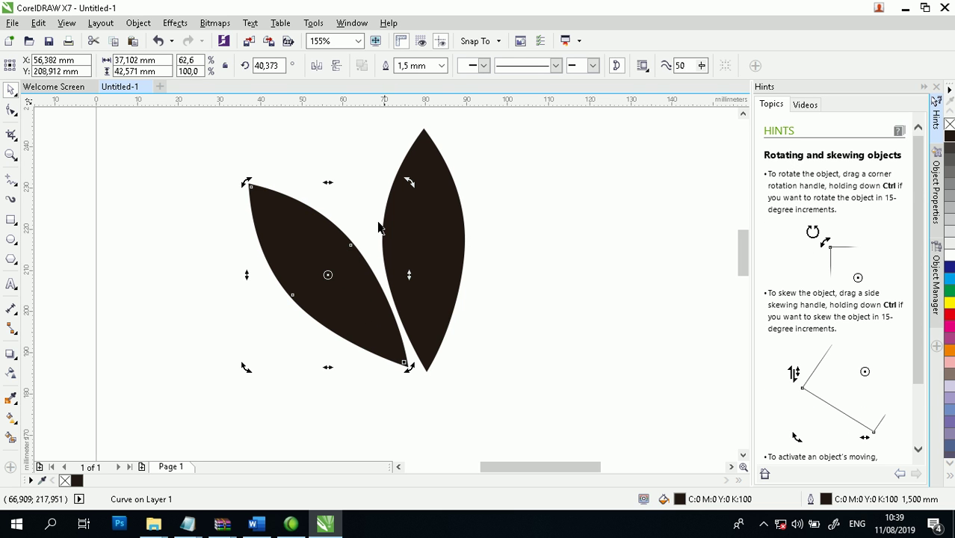
left_click(408, 186)
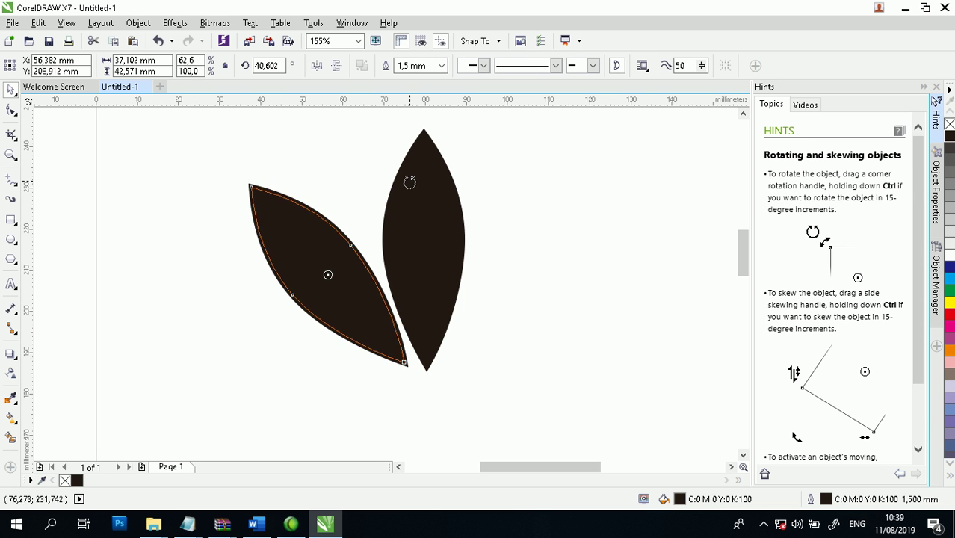
left_click(359, 184)
left_click_drag(326, 273, 346, 281)
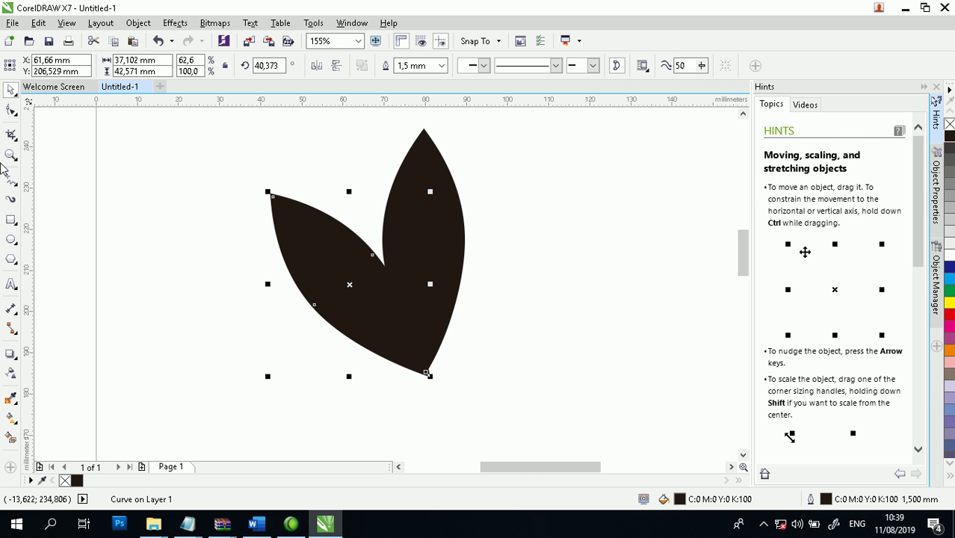
- Place a copy of the tilted leaf about 55 mm to its right and mirror the copy horizontally
left_click(10, 154)
right_click(218, 184)
left_click(11, 89)
left_click_drag(336, 275, 478, 291)
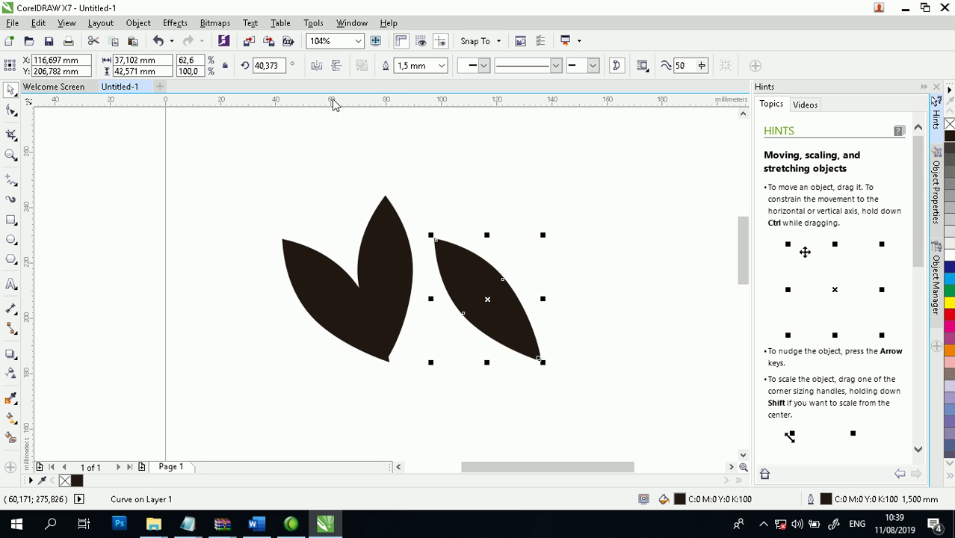
left_click(320, 66)
left_click(530, 202)
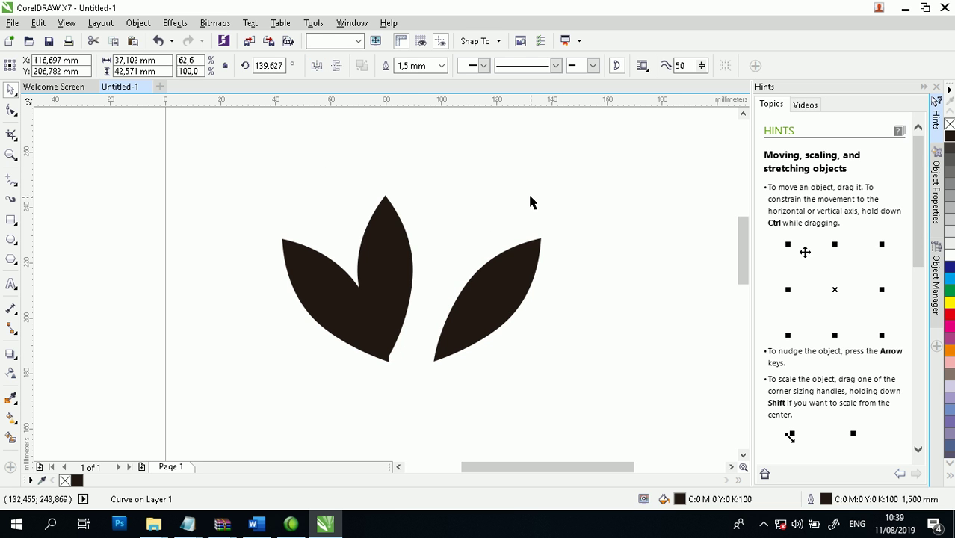
- Move the mirrored leaf left until its base tip meets the other two, centred at about X 99.7 mm, Y 206 mm
left_click_drag(492, 326, 441, 326)
left_click(535, 344)
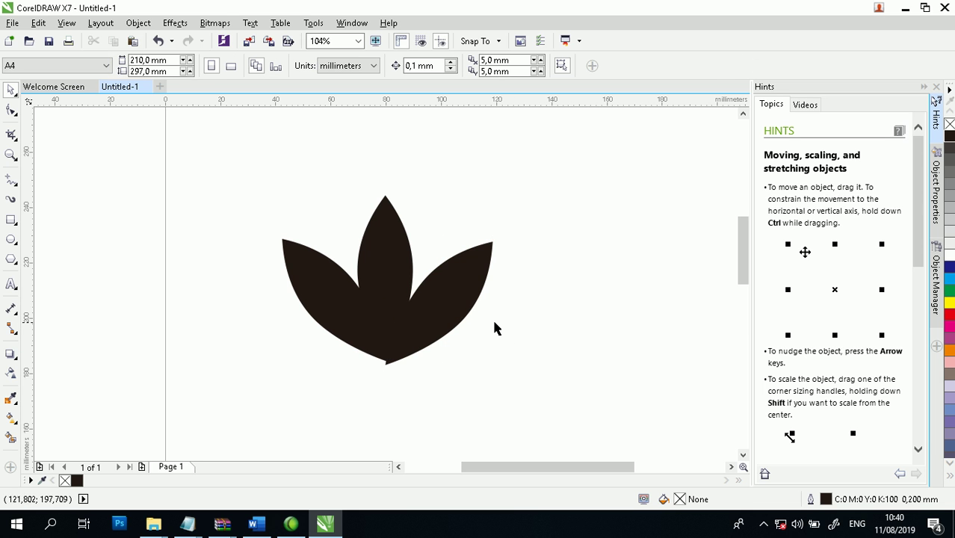
left_click(11, 155)
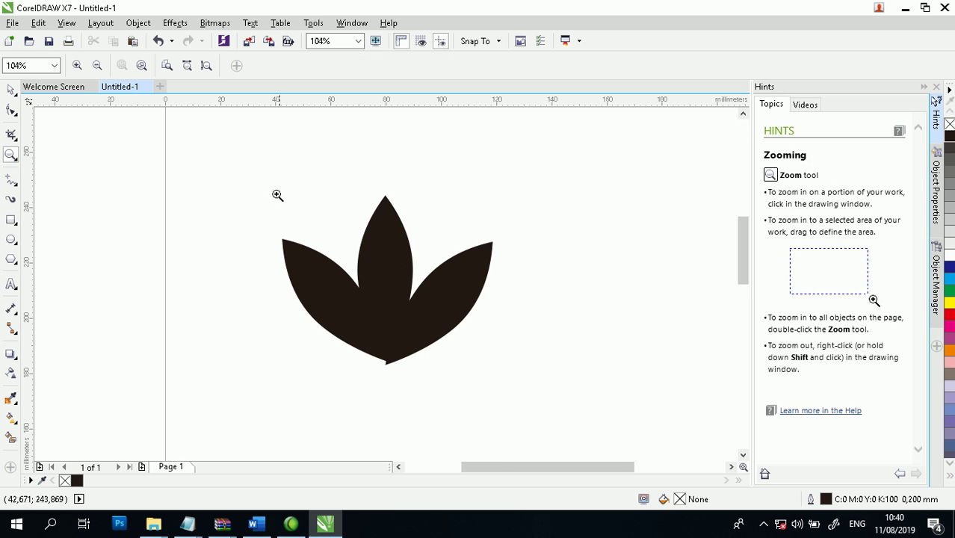
left_click_drag(327, 217, 619, 417)
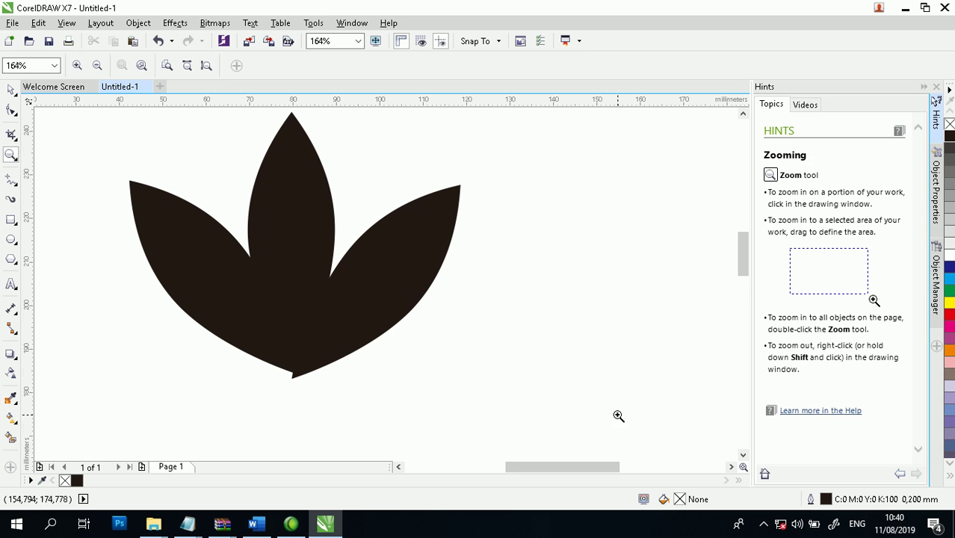
left_click(11, 89)
left_click(405, 263)
left_click_drag(393, 283, 402, 276)
left_click(505, 299)
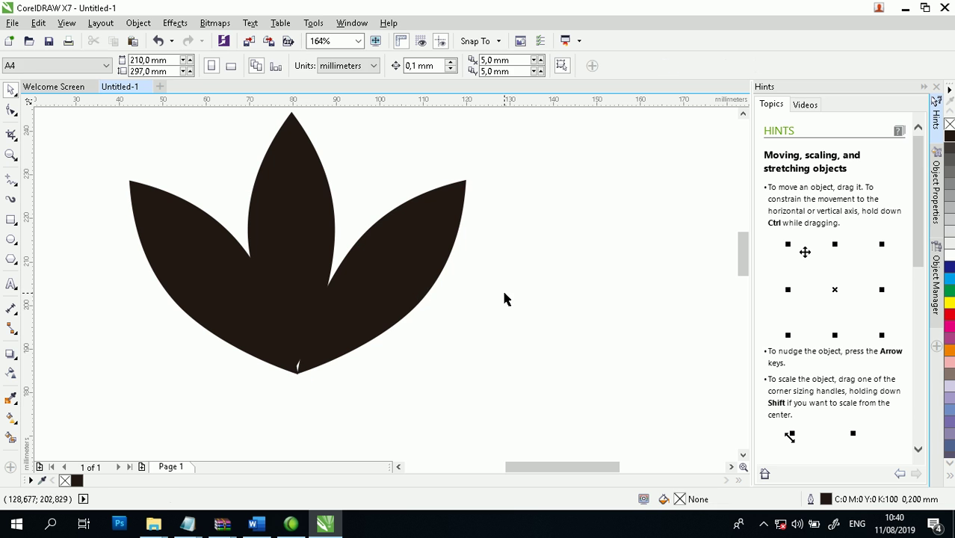
left_click(400, 314)
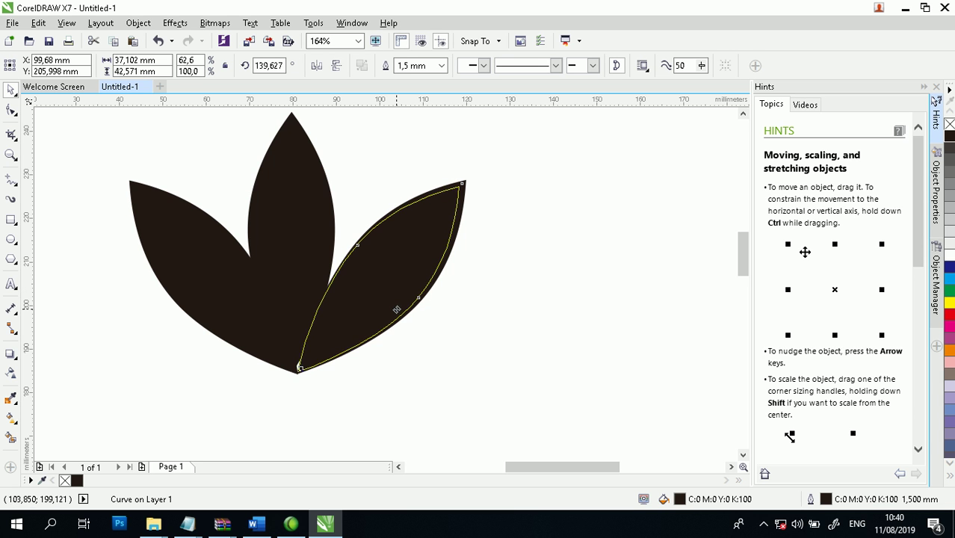
left_click_drag(397, 310, 399, 311)
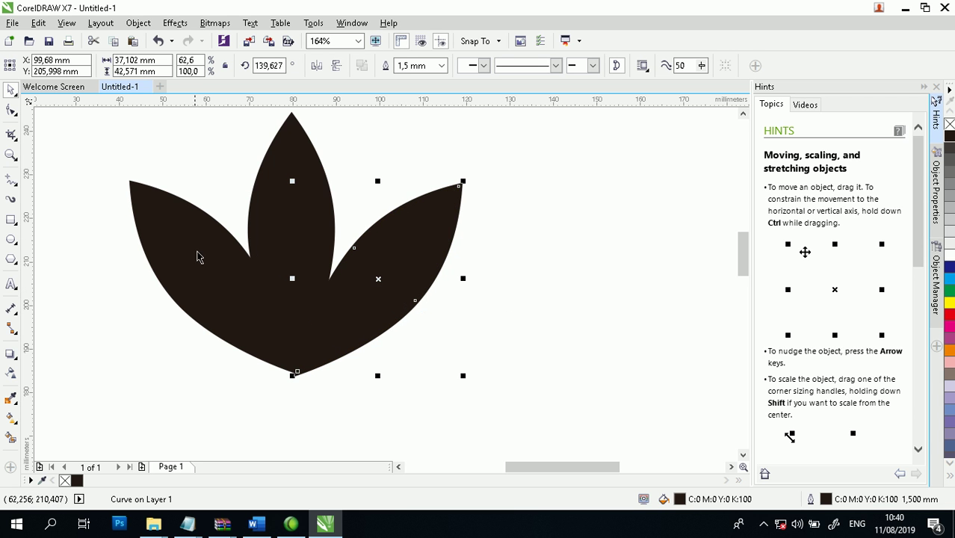
- Select the two tilted side leaves and align their top edges with Align and Distribute
left_click(172, 239, "shift")
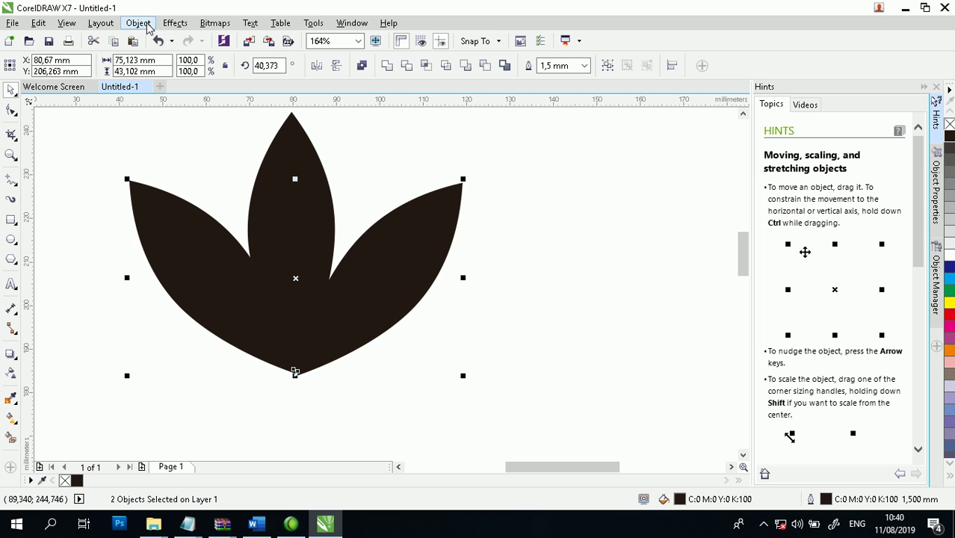
left_click(935, 258)
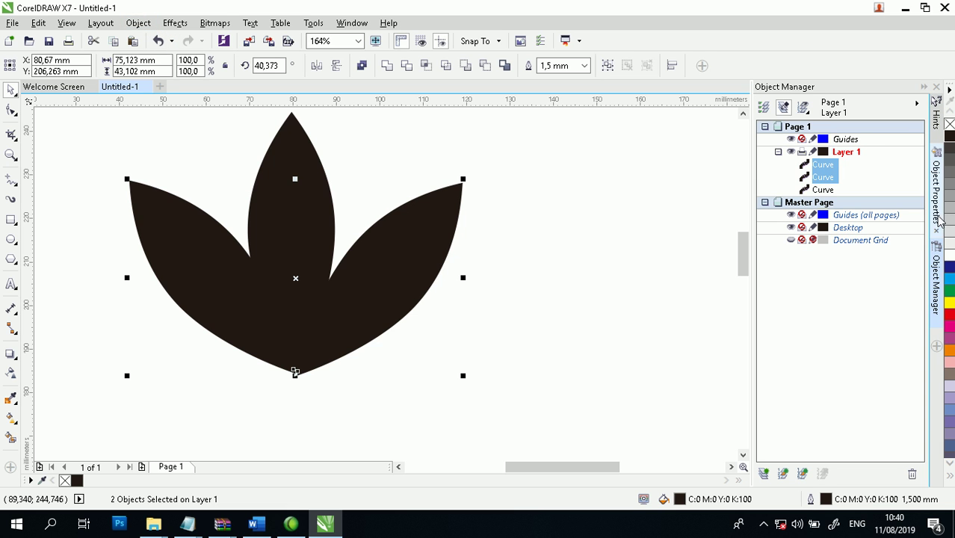
left_click(936, 195)
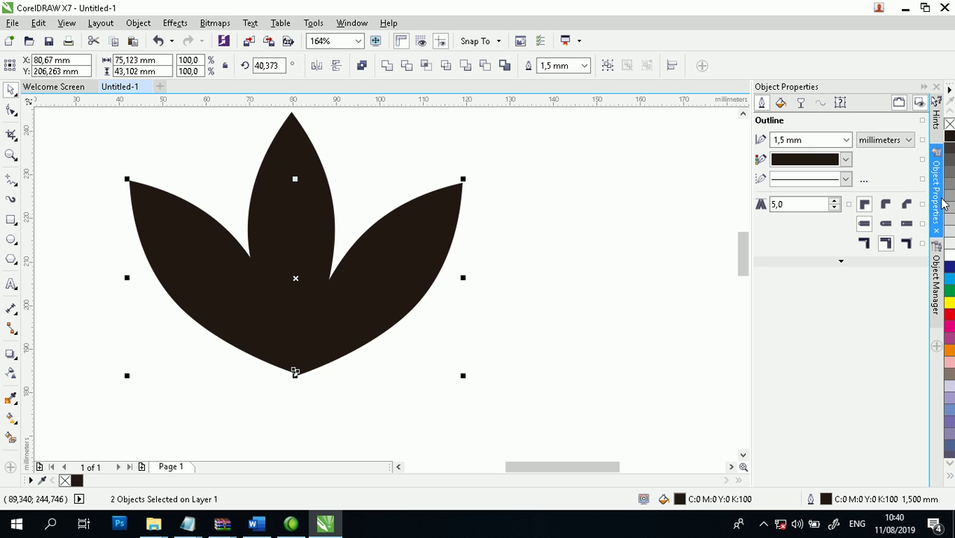
left_click(142, 24)
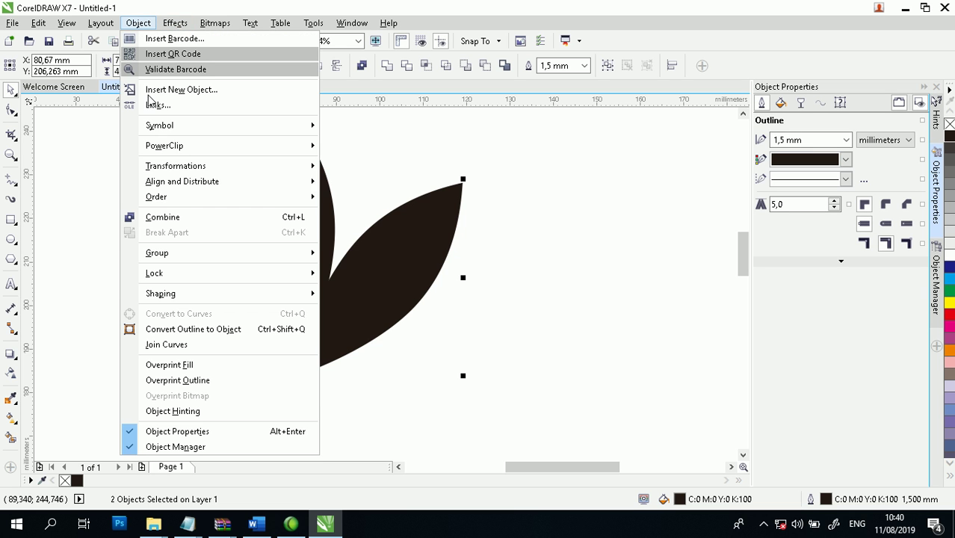
mouse_move(222, 173)
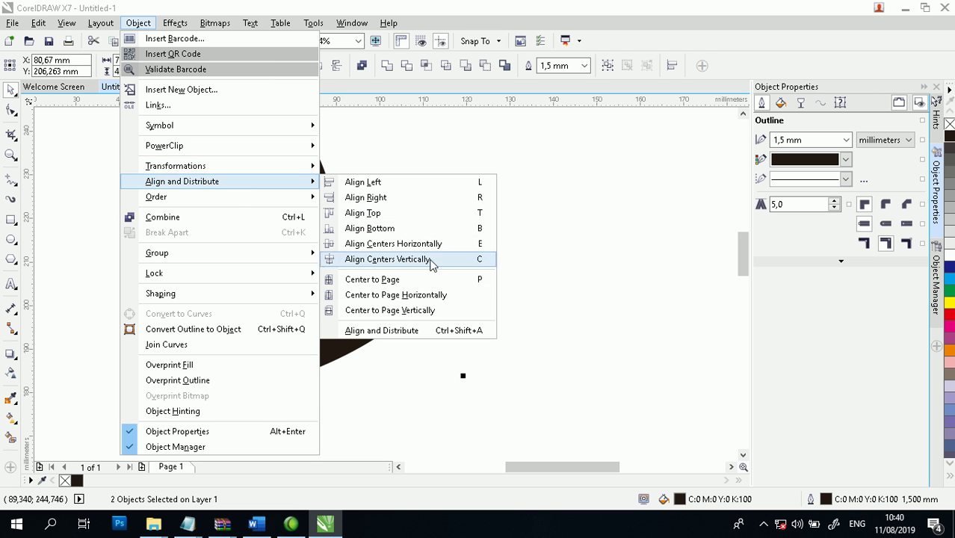
left_click(409, 334)
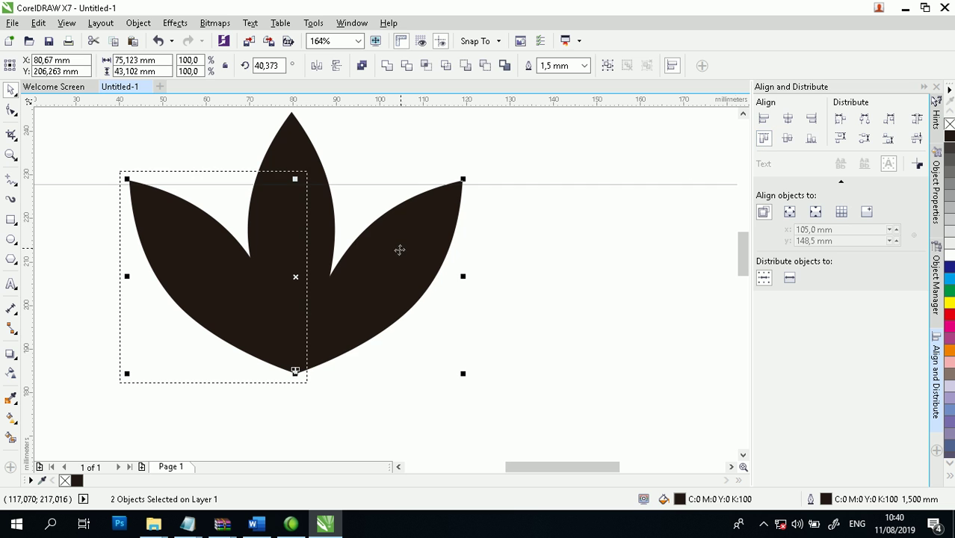
left_click(488, 248)
- Group the two tilted side leaves and move the group slightly down and left, centred at about X 80 mm, Y 204.9 mm
left_click(346, 258)
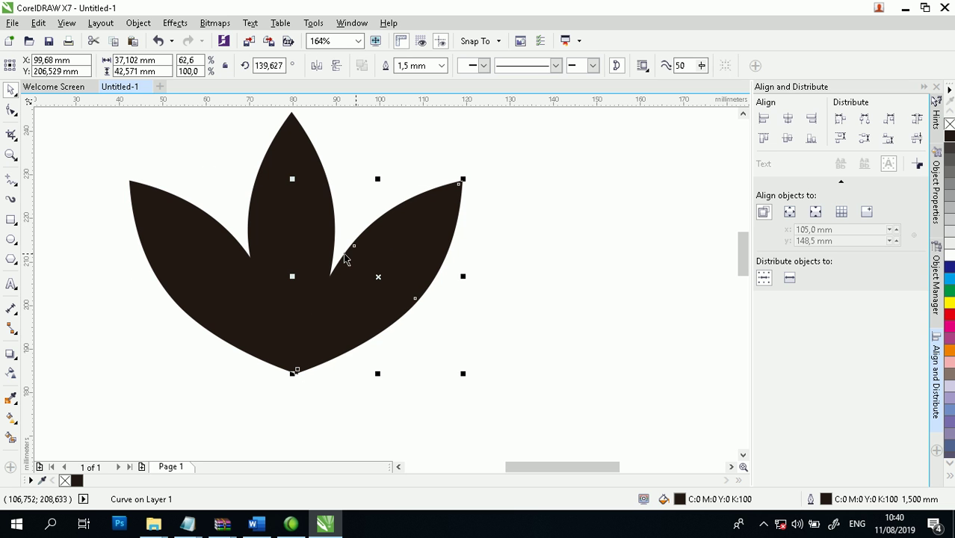
left_click(228, 254, "shift")
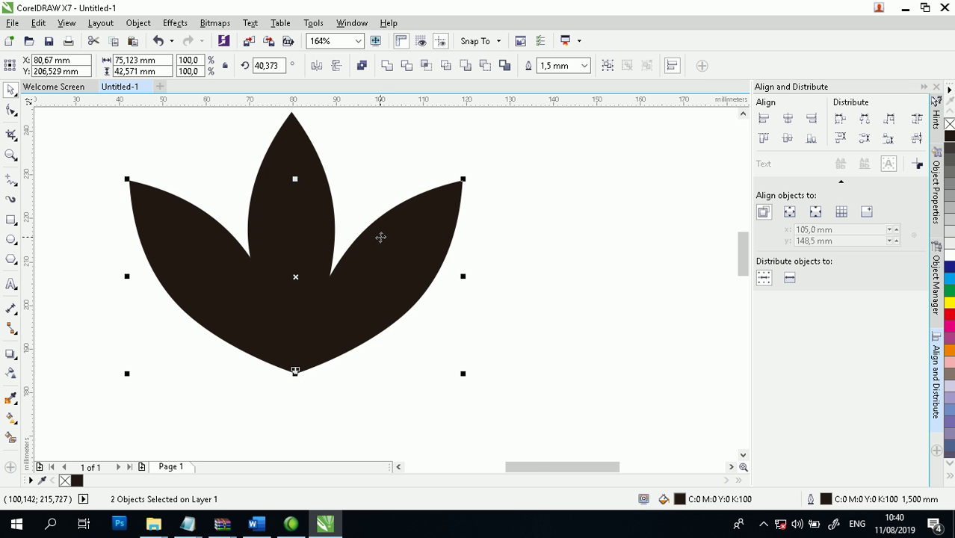
right_click(381, 239)
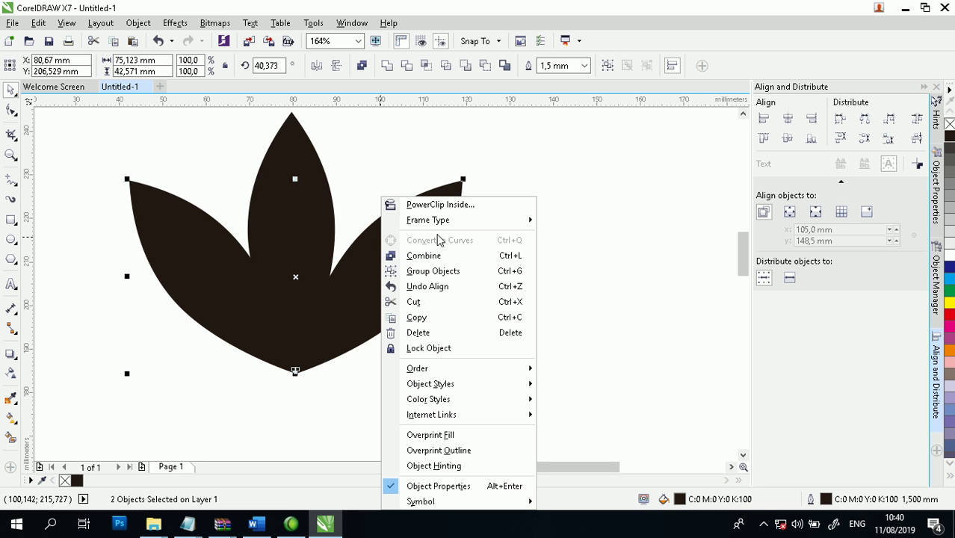
left_click(444, 274)
left_click(486, 271)
mouse_move(404, 260)
left_mouse_down()
mouse_move(400, 279)
mouse_move(403, 263)
left_mouse_up()
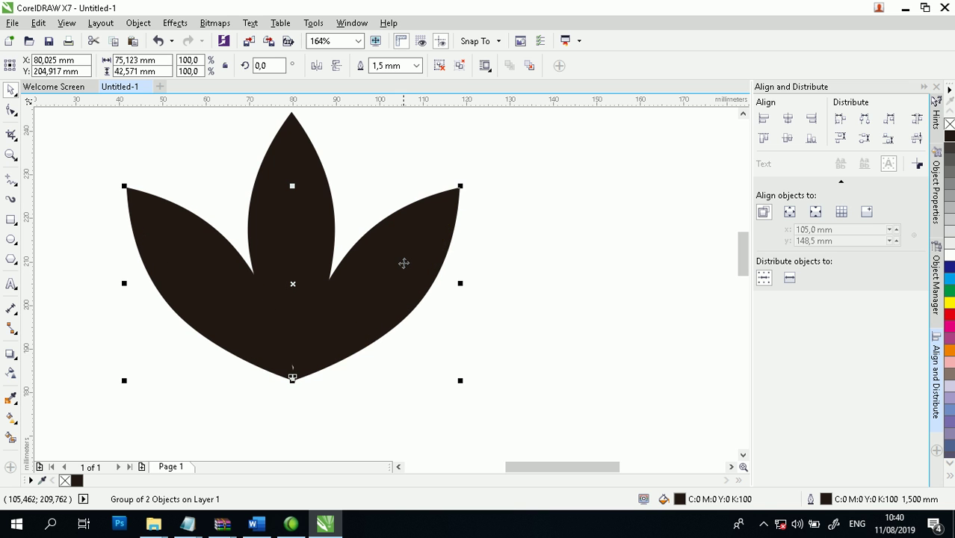
left_click(541, 252)
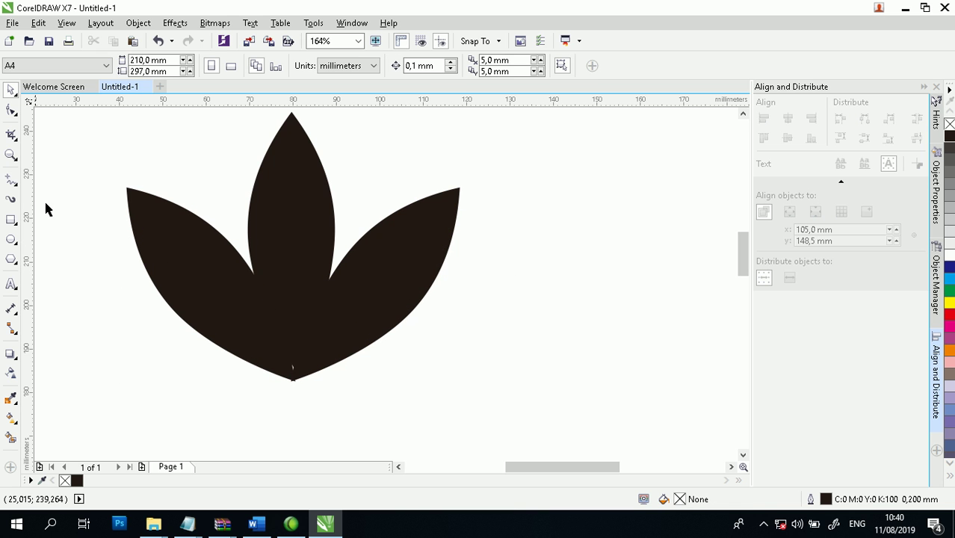
- Draw a thin horizontal rectangle across all three petals, about 85.5 mm wide and 5.1 mm high, centred at about Y 215.5 mm
left_click(10, 155)
right_click(149, 174)
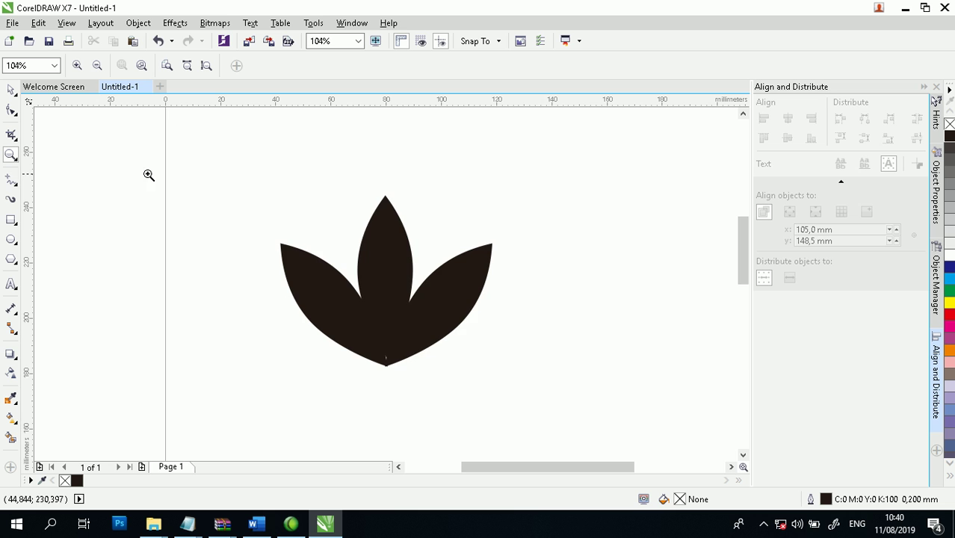
right_click(301, 200)
left_click_drag(142, 122, 544, 283)
left_click(10, 90)
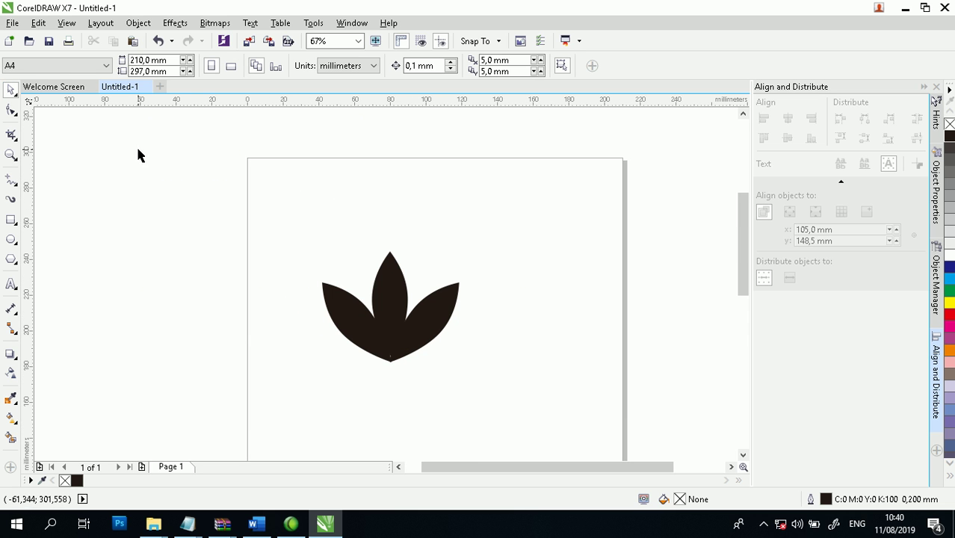
left_click(11, 220)
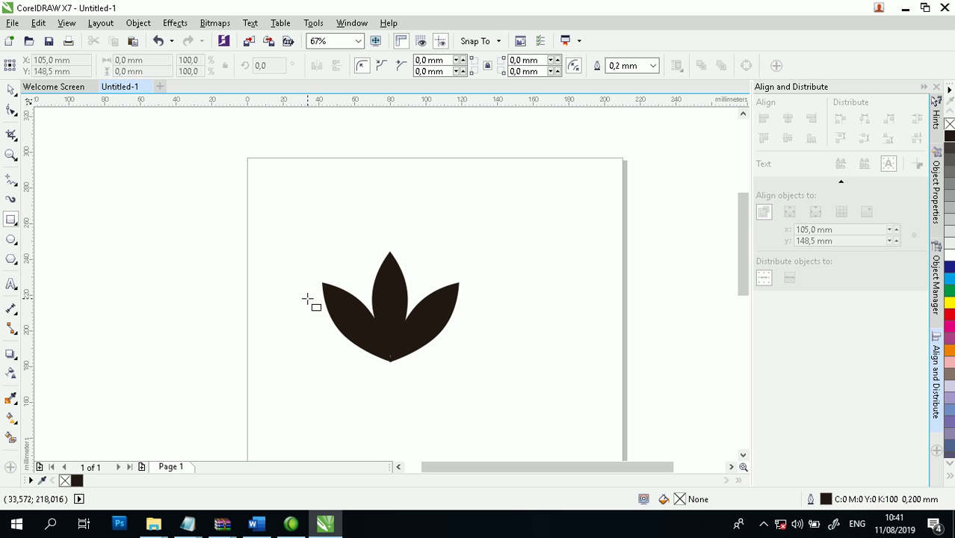
left_click_drag(310, 299, 463, 308)
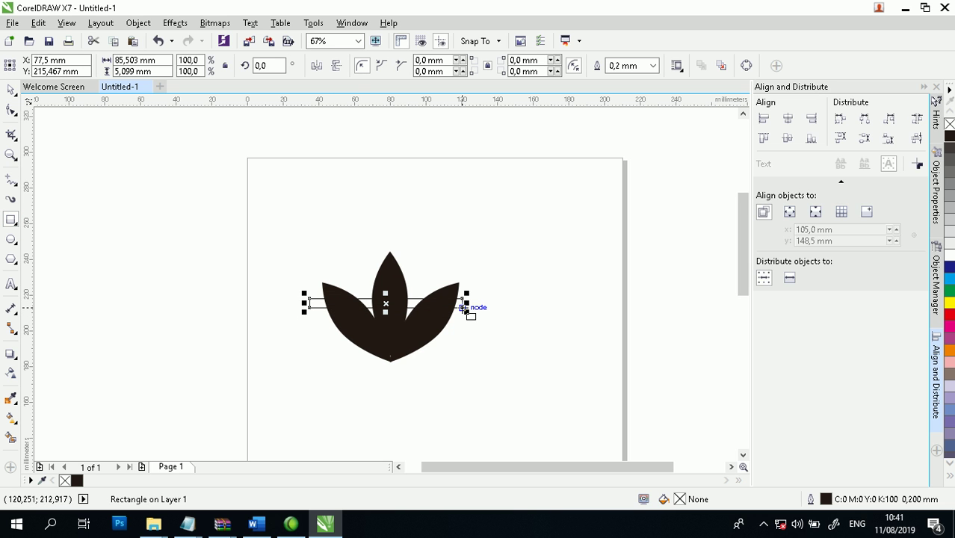
- Give the rectangle across the petals a white fill and a white outline
left_click(11, 90)
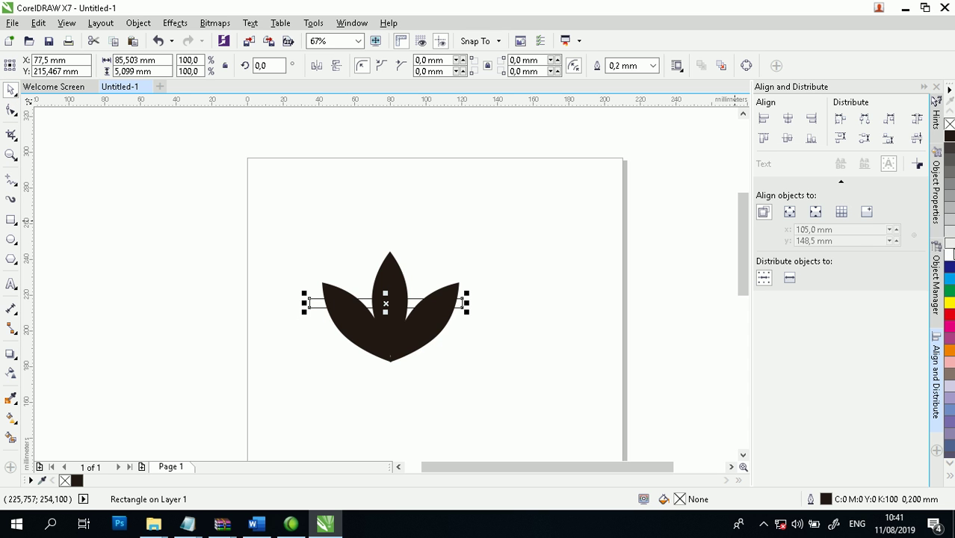
left_click(950, 257)
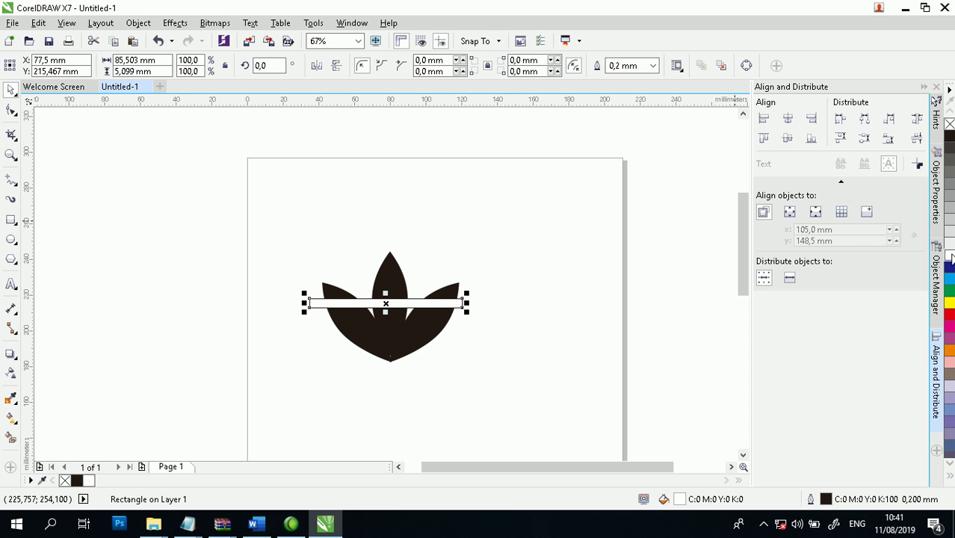
right_click(951, 257)
left_click(545, 268)
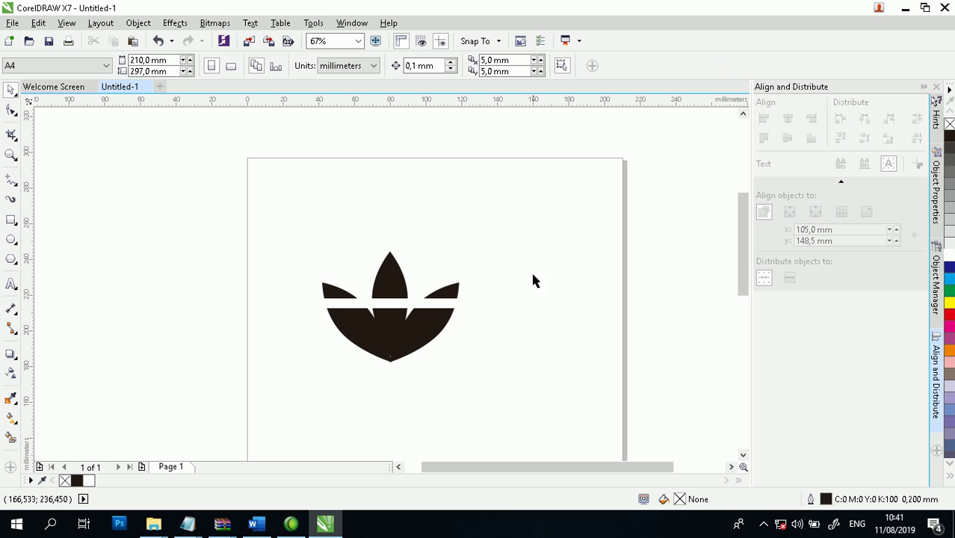
- Reduce the white bar's height to about 2.5 mm by raising its lower edge, keeping its upper edge in place
left_click(413, 304)
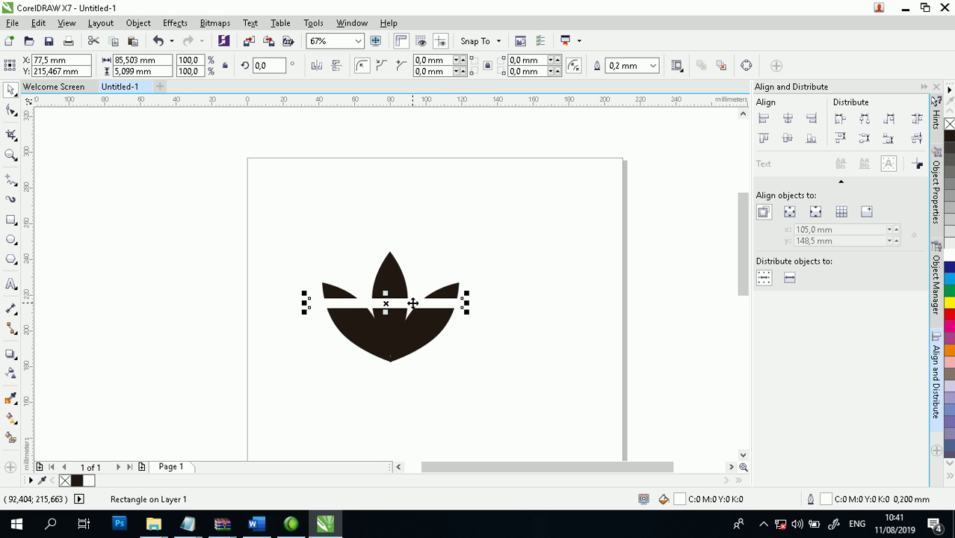
left_click(11, 155)
left_click_drag(280, 260, 533, 352)
left_click(11, 90)
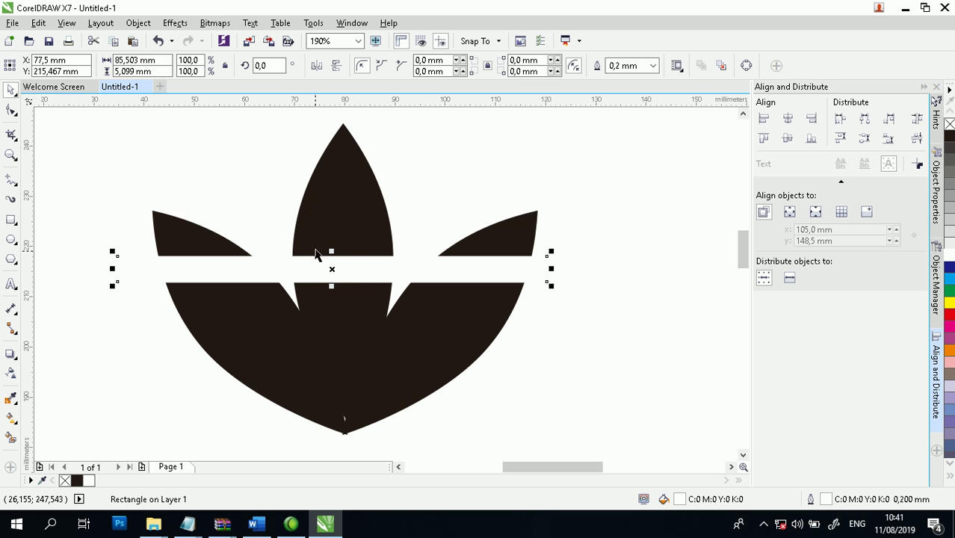
left_click_drag(332, 286, 333, 269)
left_click(560, 188)
- Place two copies of the white bar below the original across the leaves, the lowest at about Y 196.9 mm
left_click(486, 269)
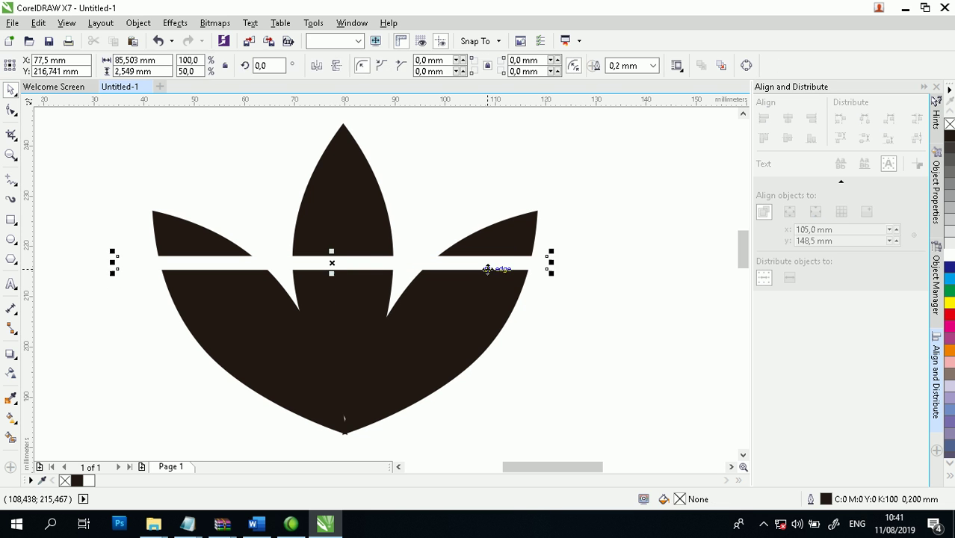
left_click_drag(367, 265, 341, 368)
left_click(579, 268)
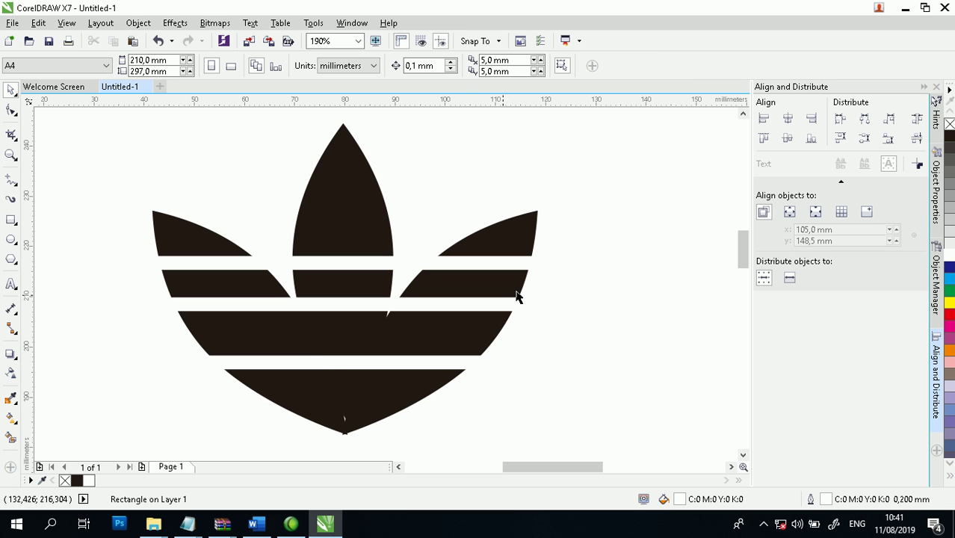
- Select the three white bars, align their centres horizontally and distribute their centres evenly in the vertical direction
left_click(312, 364)
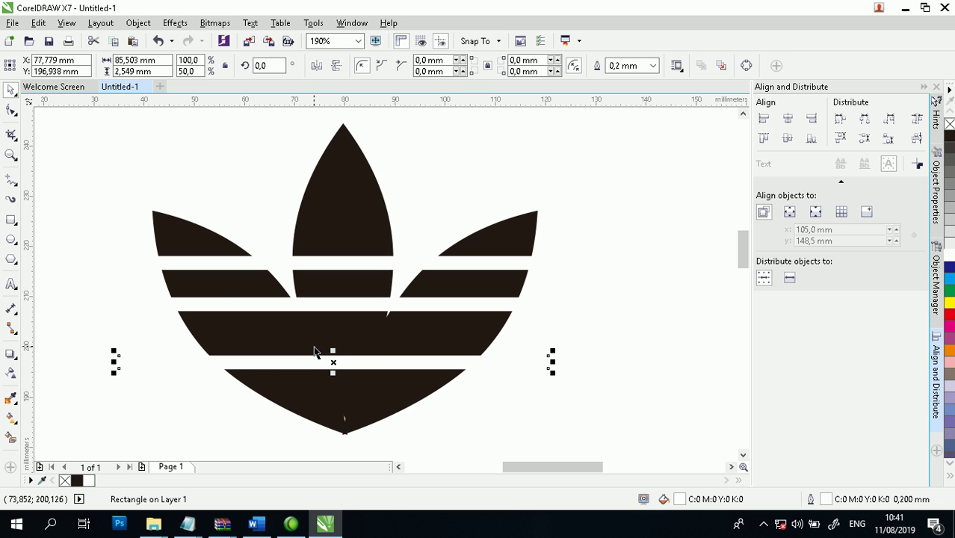
left_click(358, 305, "shift")
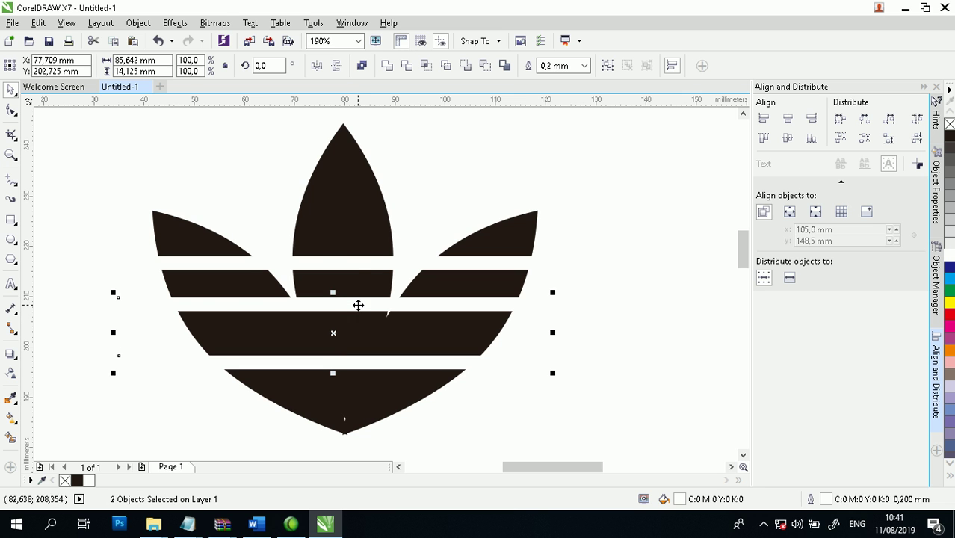
left_click(353, 267, "shift")
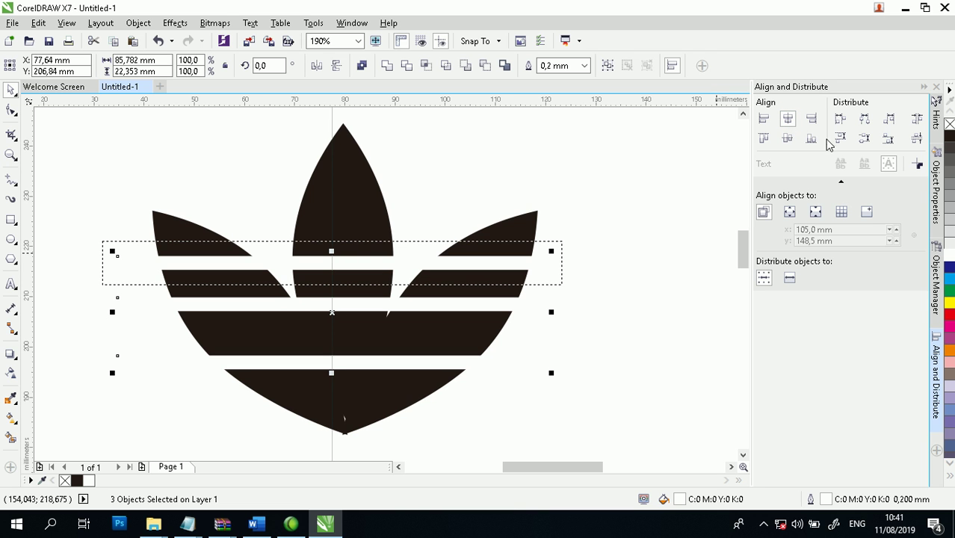
left_click(863, 139)
left_click(623, 160)
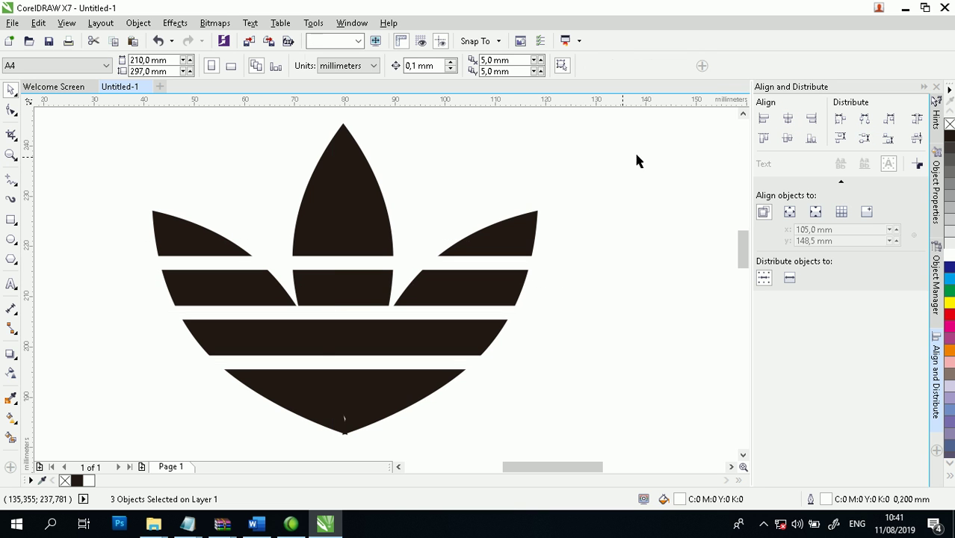
- Add the artistic text "adidas" below the striped emblem, starting at about X 49 mm, Y 164 mm
left_click(11, 155)
scroll(228, 168, "down", 3)
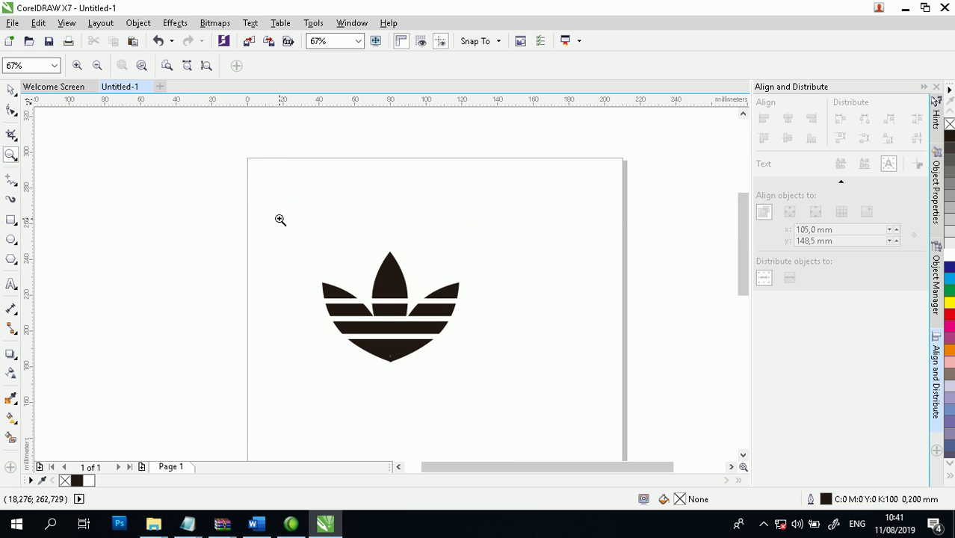
scroll(310, 222, "down", 2)
left_click_drag(268, 167, 465, 307)
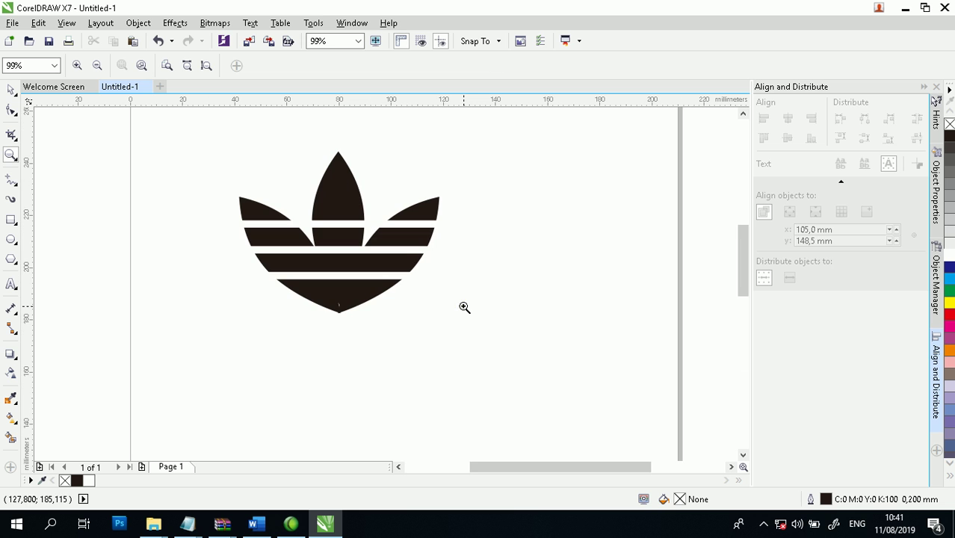
left_click(12, 91)
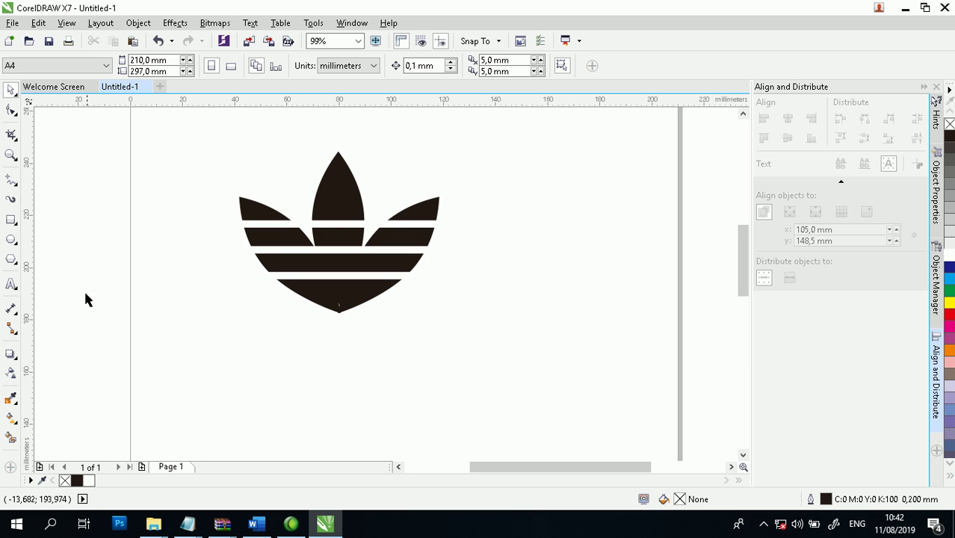
left_click(11, 285)
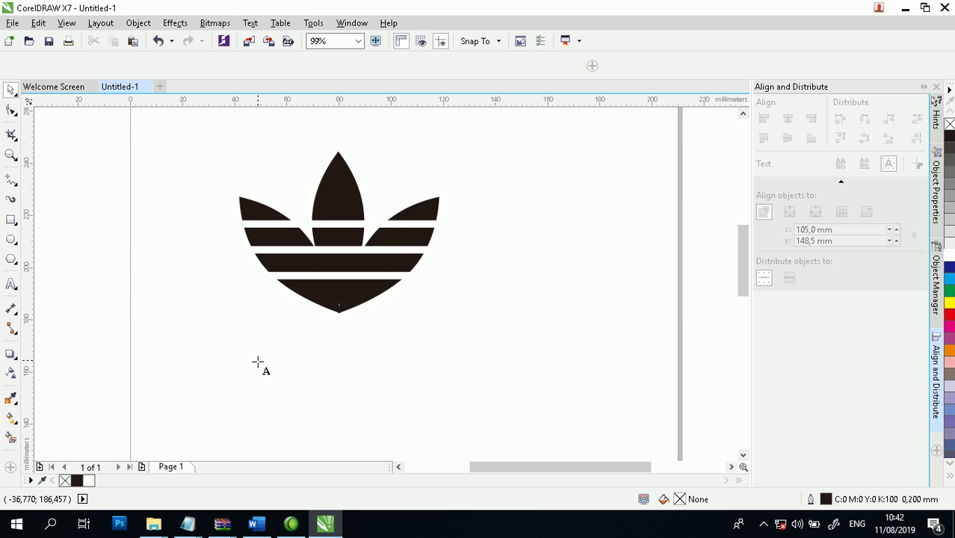
left_click(249, 363)
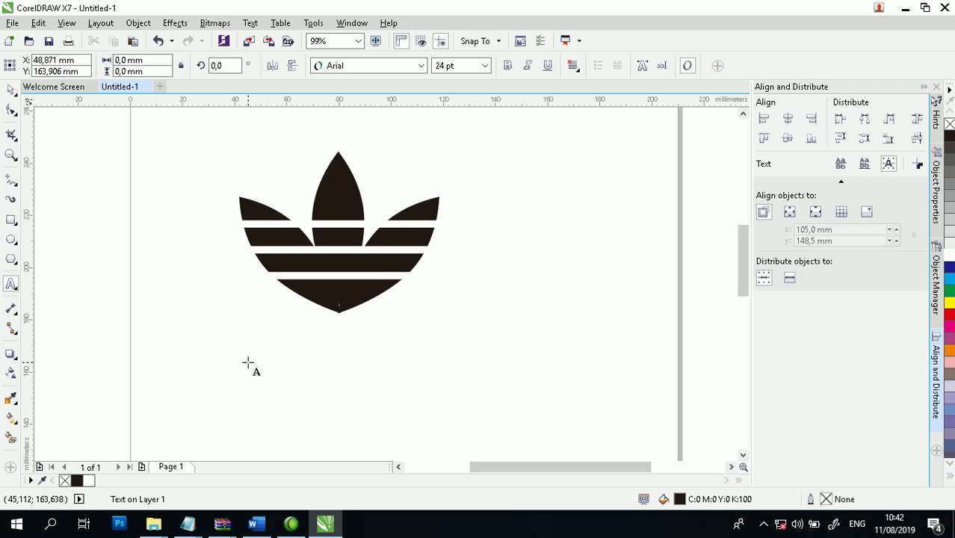
type("ad")
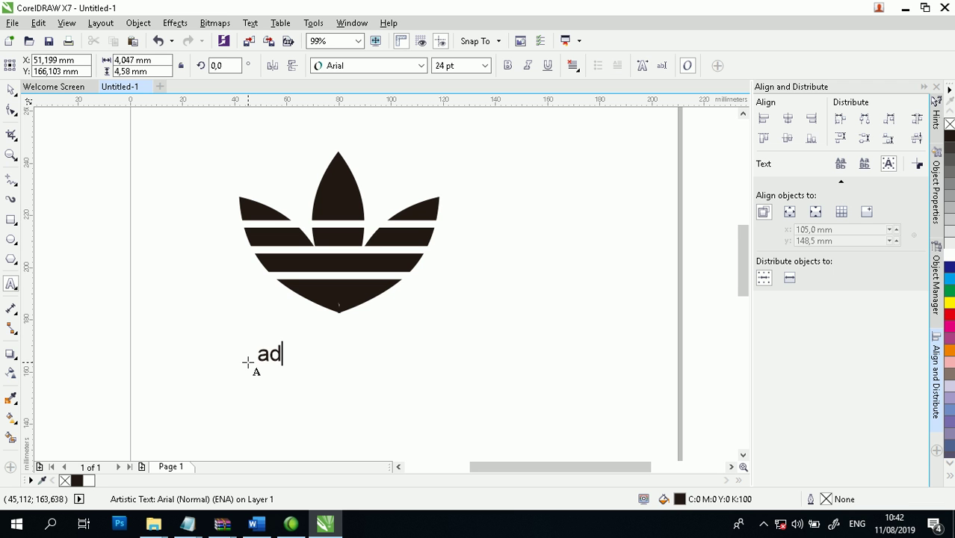
type("idas")
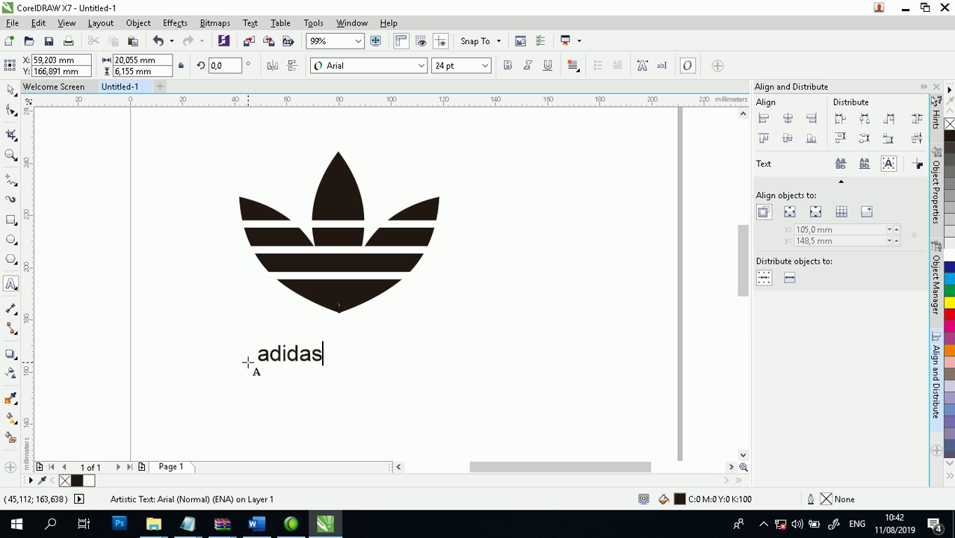
- Set the "adidas" text's font to Century Gothic and move it beneath the emblem's lower tip, at about X 79 mm, Y 176 mm
left_click(11, 89)
left_click(422, 66)
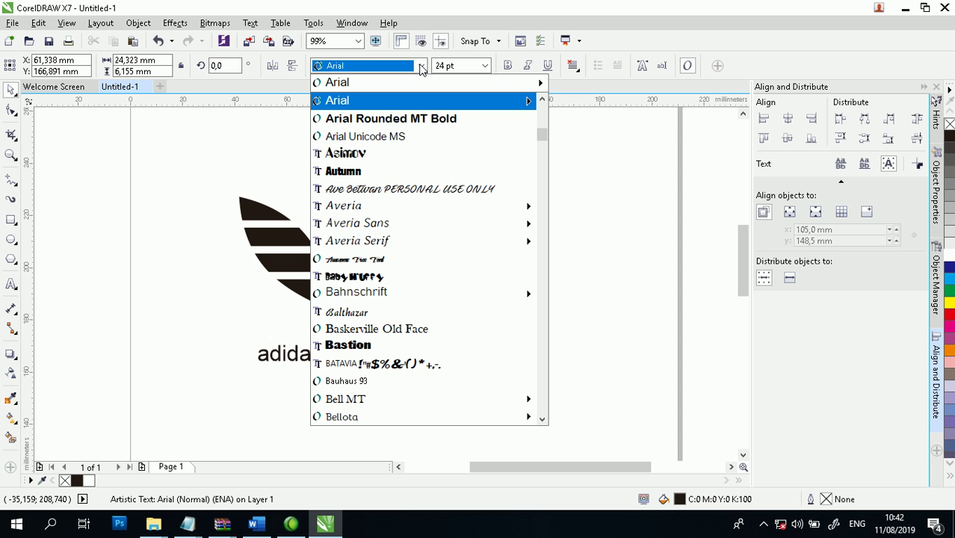
type("C")
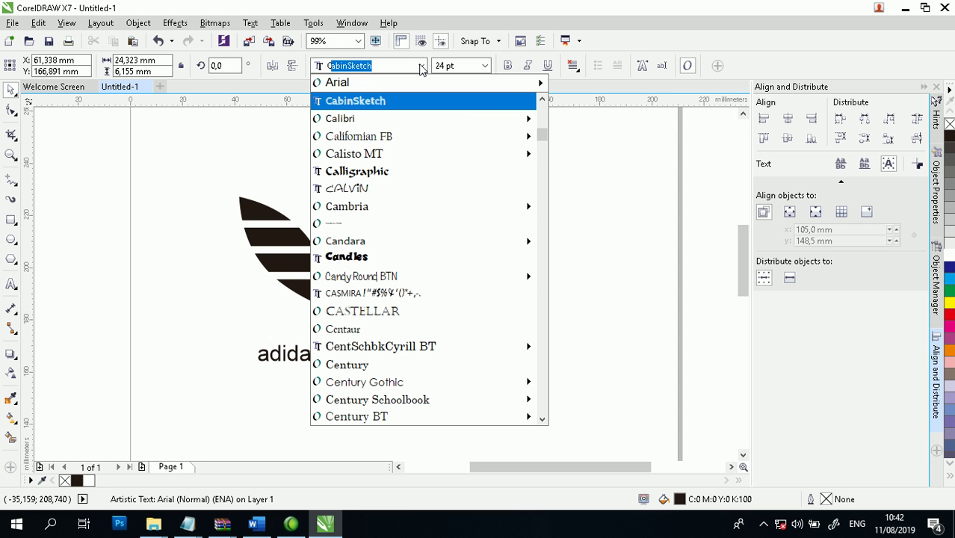
type("entaur")
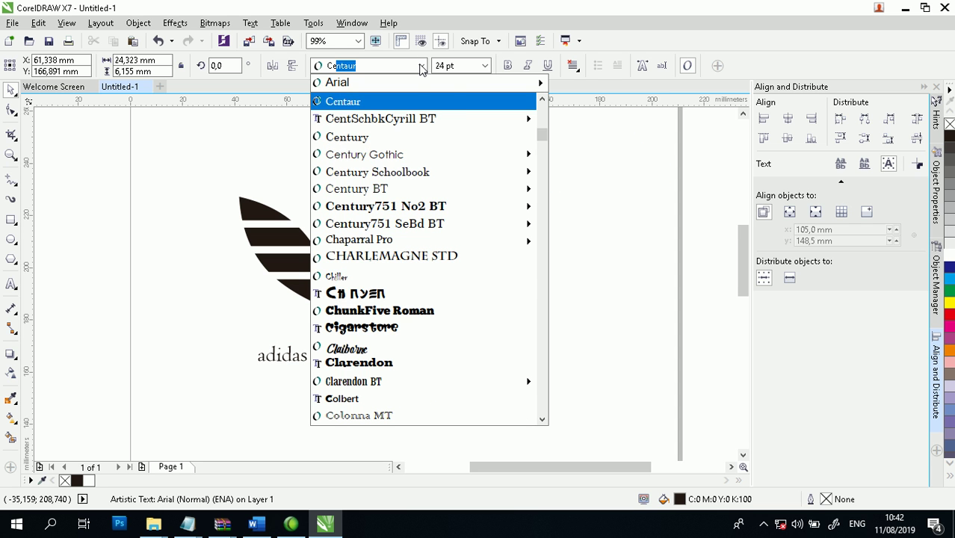
left_click(393, 154)
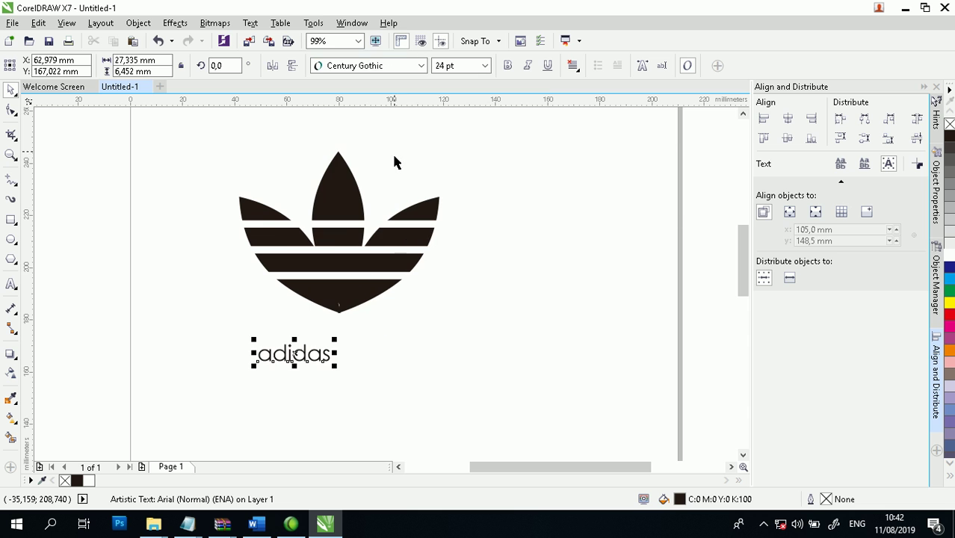
left_click(421, 354)
left_click_drag(334, 358, 364, 338)
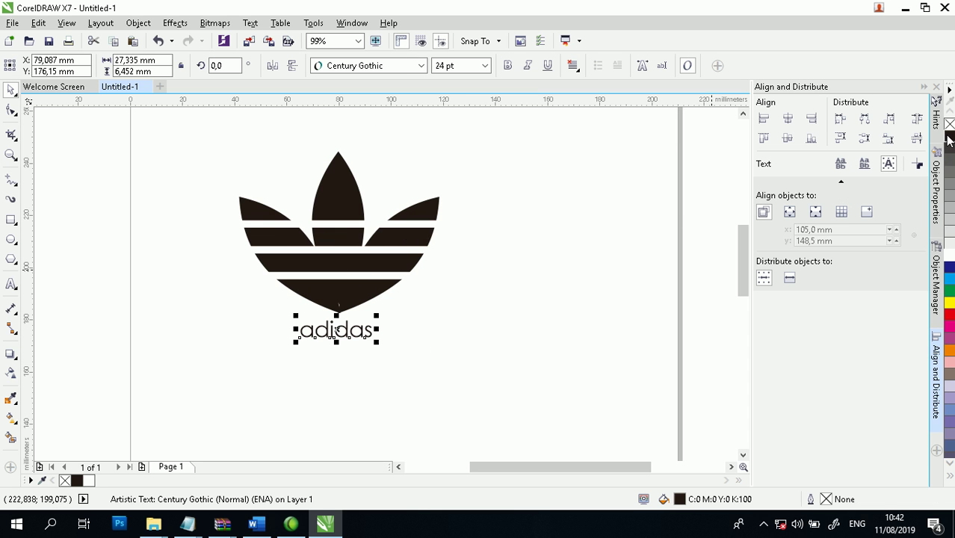
- Make the "adidas" text bold and enlarge it to about 43.6 pt, centred just below the emblem at about X 79.3 mm, Y 174.6 mm
left_click(508, 66)
mouse_move(384, 346)
left_mouse_down()
mouse_move(435, 366)
mouse_move(435, 357)
mouse_move(384, 340)
left_mouse_up()
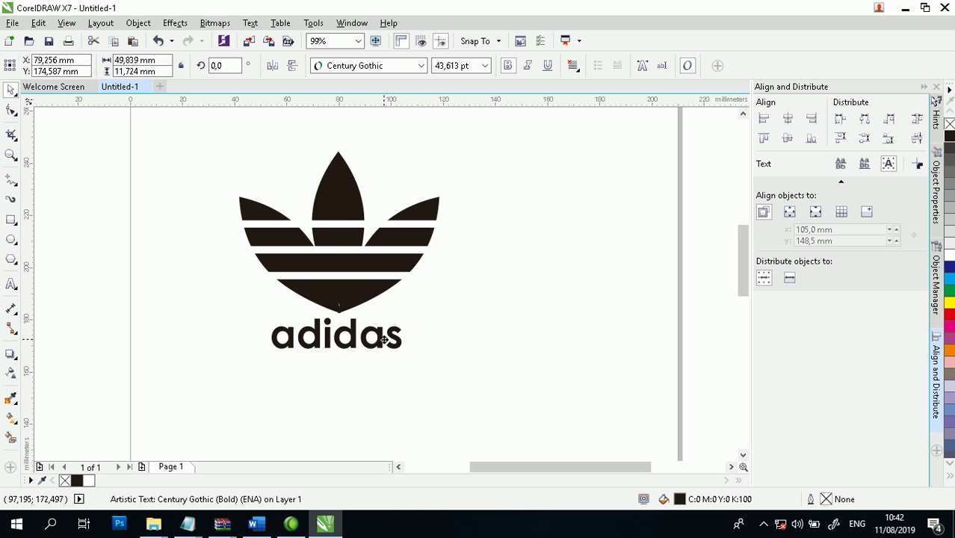
left_click(499, 307)
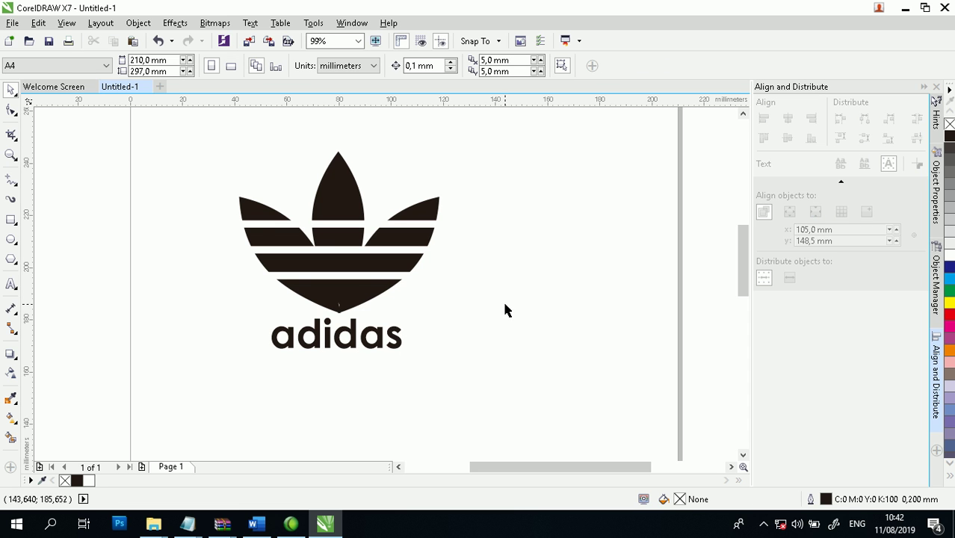
- Draw an ellipse about 6.7 × 5.9 mm to the right of the emblem's lower tip and set its outline width to 0.75 mm
left_click(12, 240)
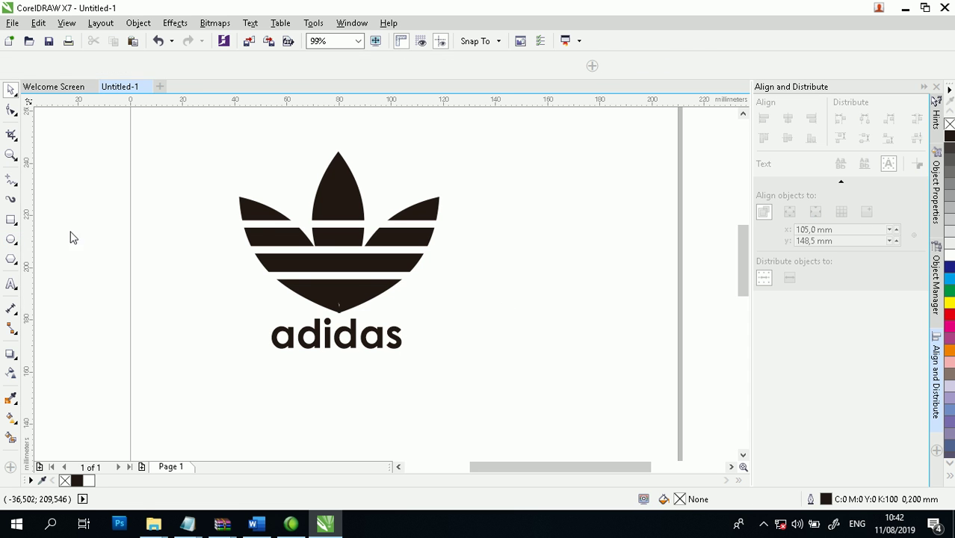
left_click_drag(467, 296, 485, 308)
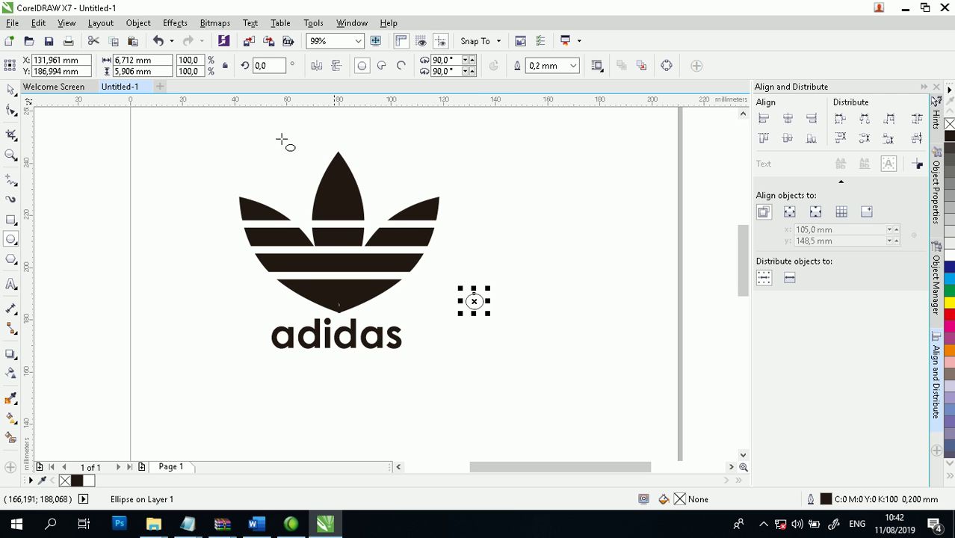
left_click(12, 155)
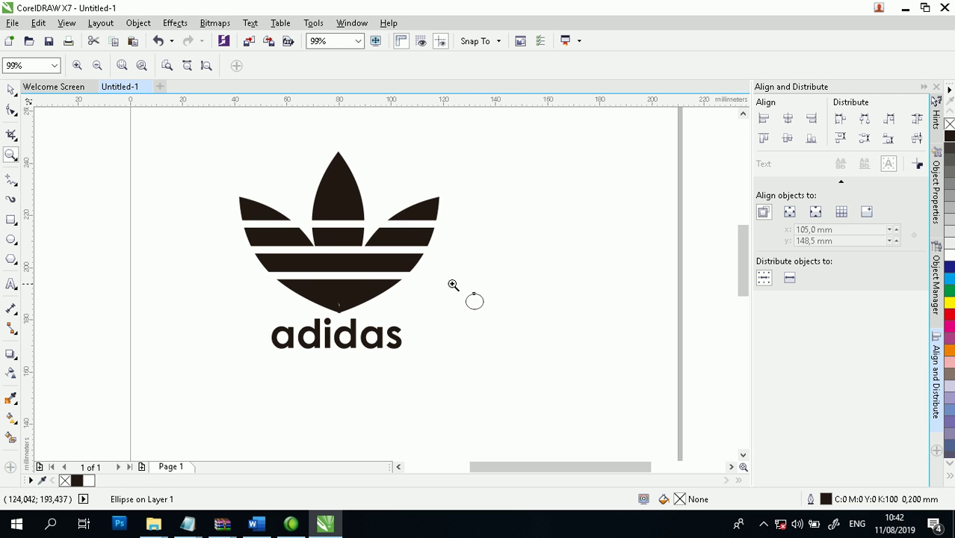
left_click_drag(490, 317, 505, 323)
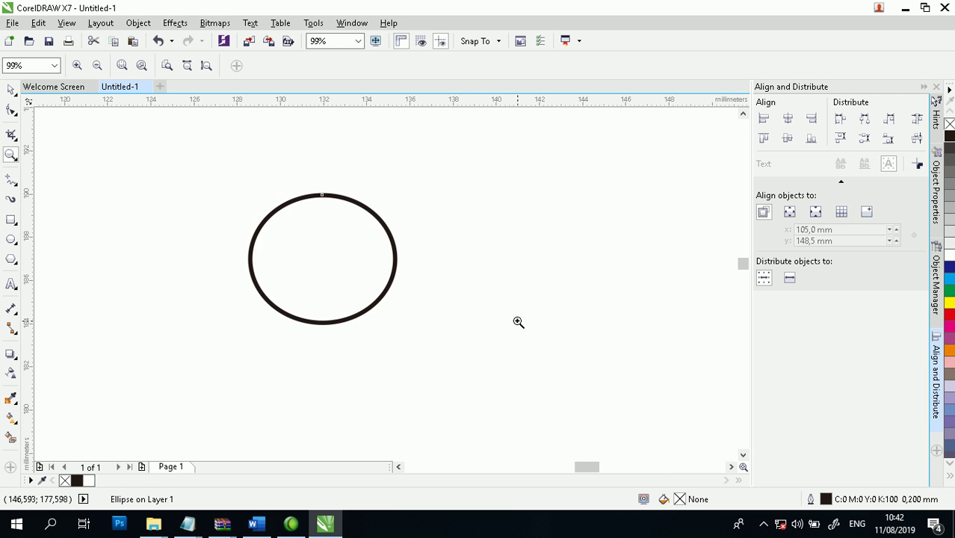
left_click(12, 92)
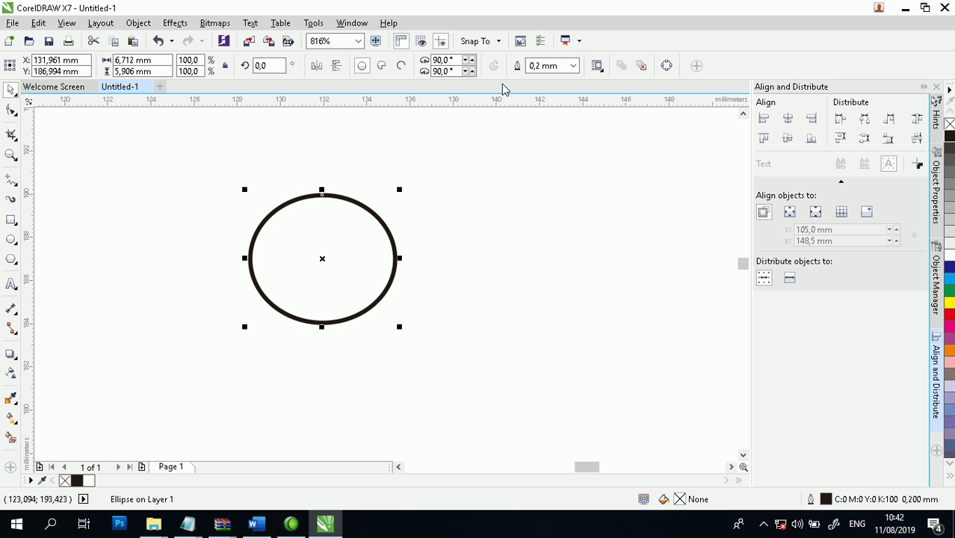
left_click(573, 65)
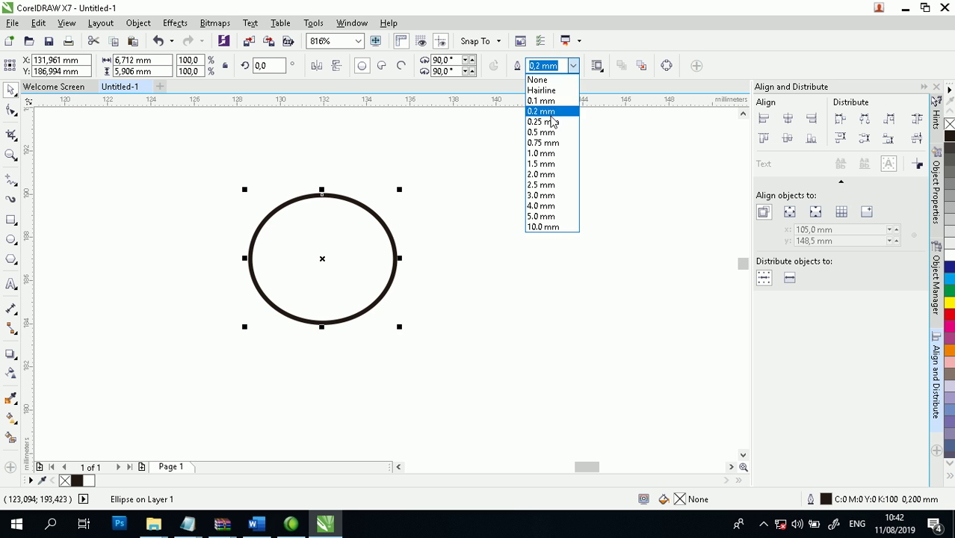
left_click(550, 143)
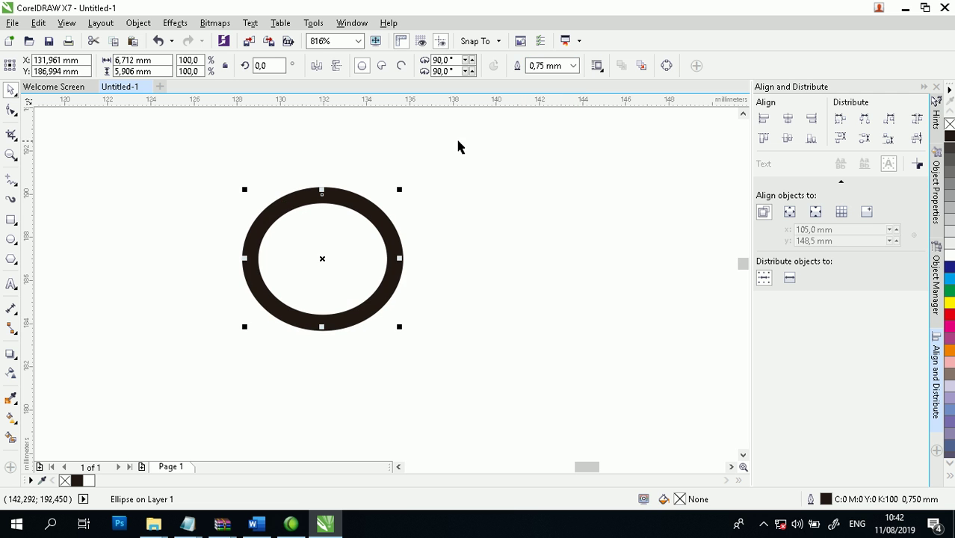
- Shrink the small outlined ellipse proportionally to about 5.1 × 4.5 mm
left_click(11, 156)
scroll(292, 183, "down", 3)
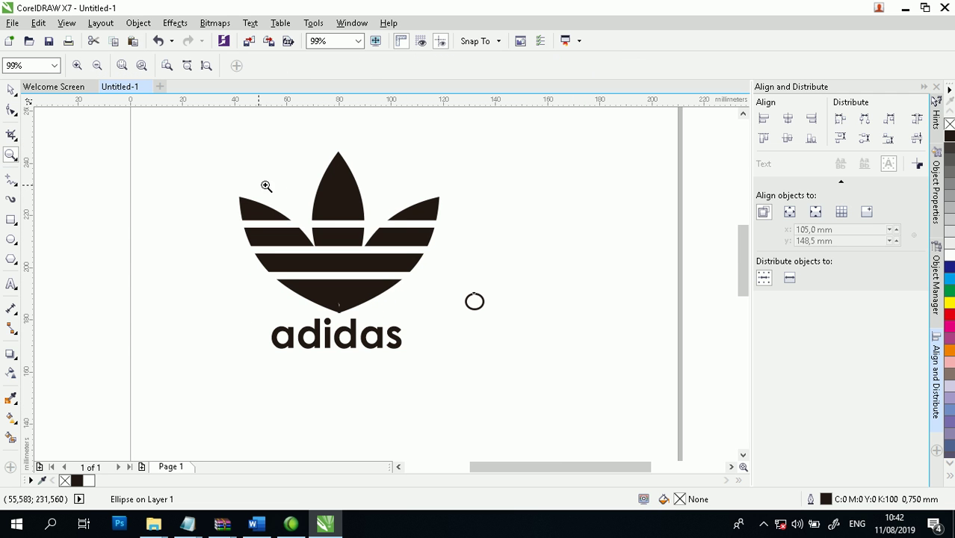
left_click_drag(417, 271, 524, 348)
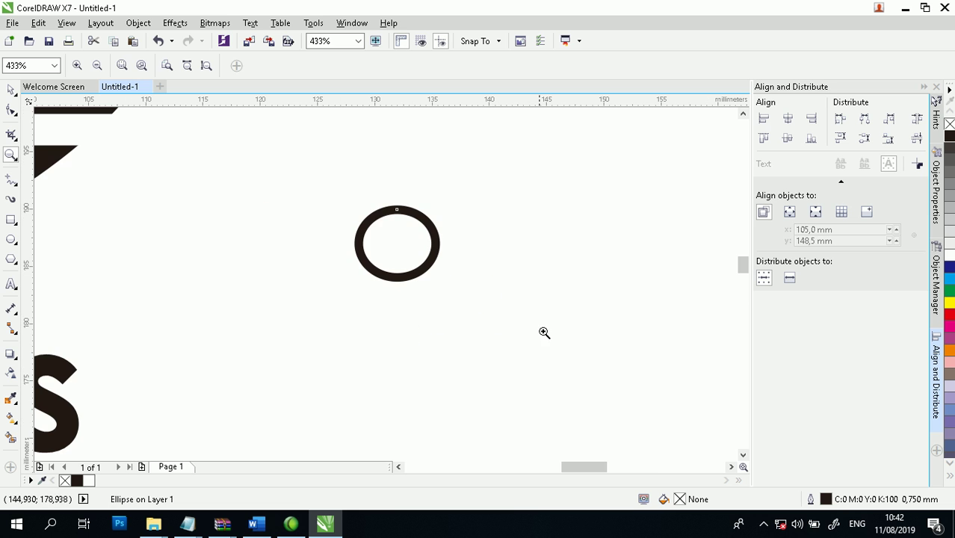
left_click(7, 91)
left_click_drag(442, 283, 423, 265)
- Add the artistic text "R" to the left of the small ellipse, starting at about X 115 mm, Y 181 mm
left_click(11, 284)
left_click(202, 309)
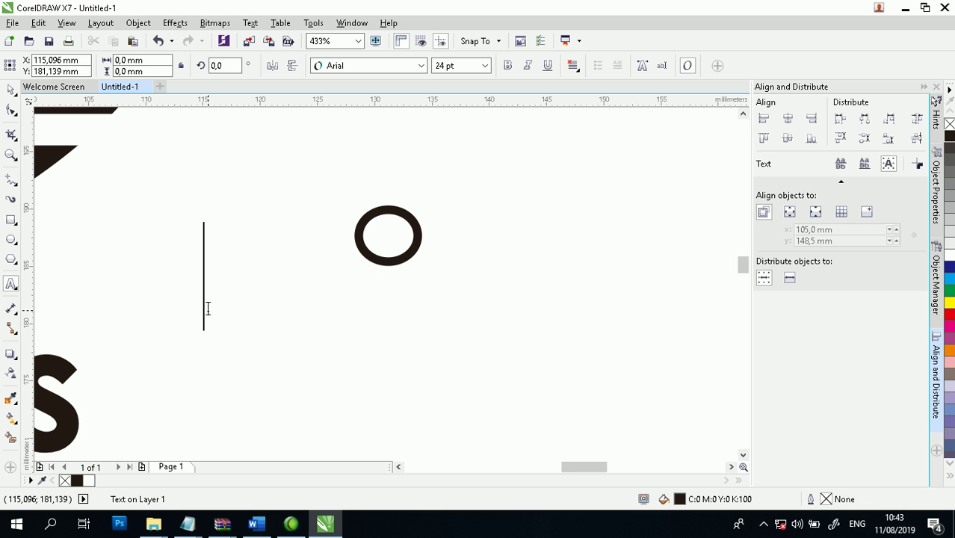
type("R")
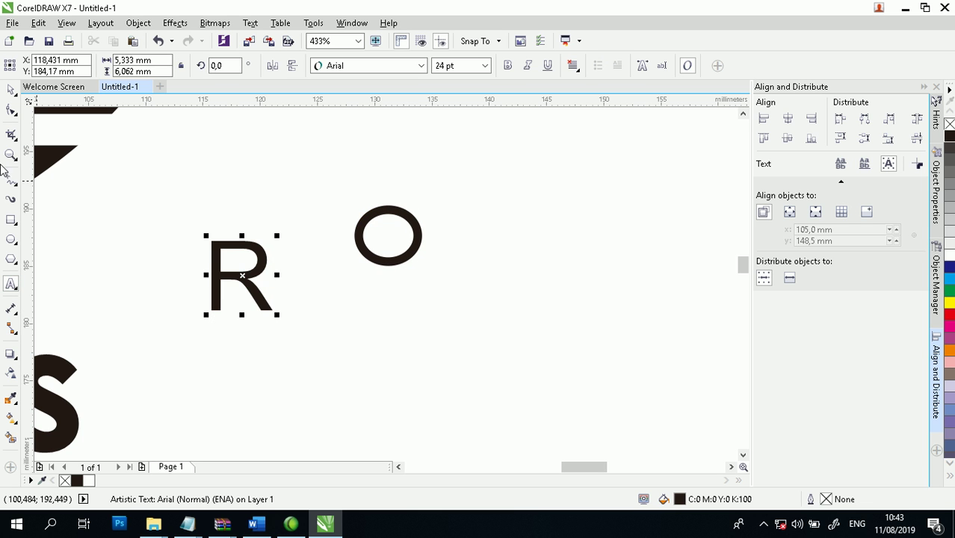
left_click(7, 91)
left_click(7, 91)
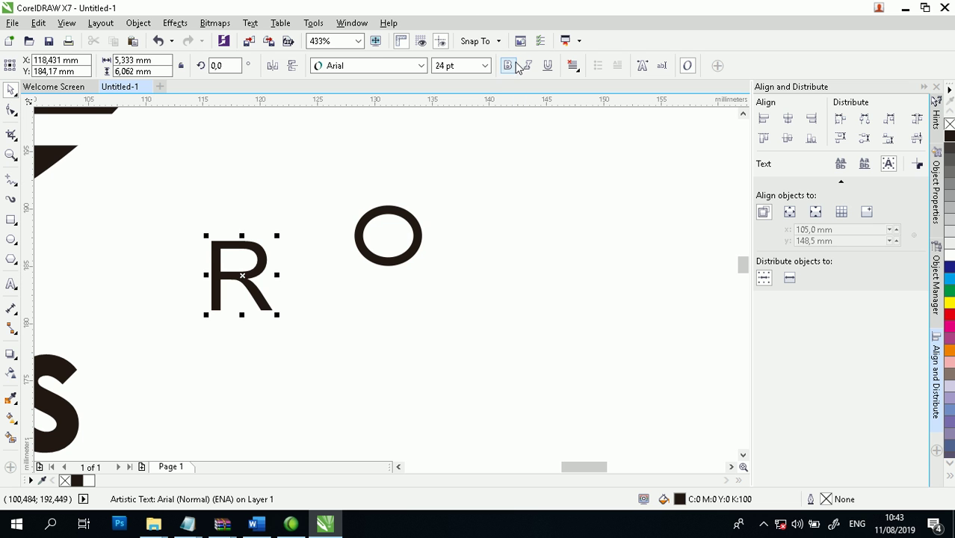
- Make the "R" bold, reduce it to about 8 pt and place it inside the small ellipse
left_click(514, 65)
left_click_drag(278, 315, 389, 235)
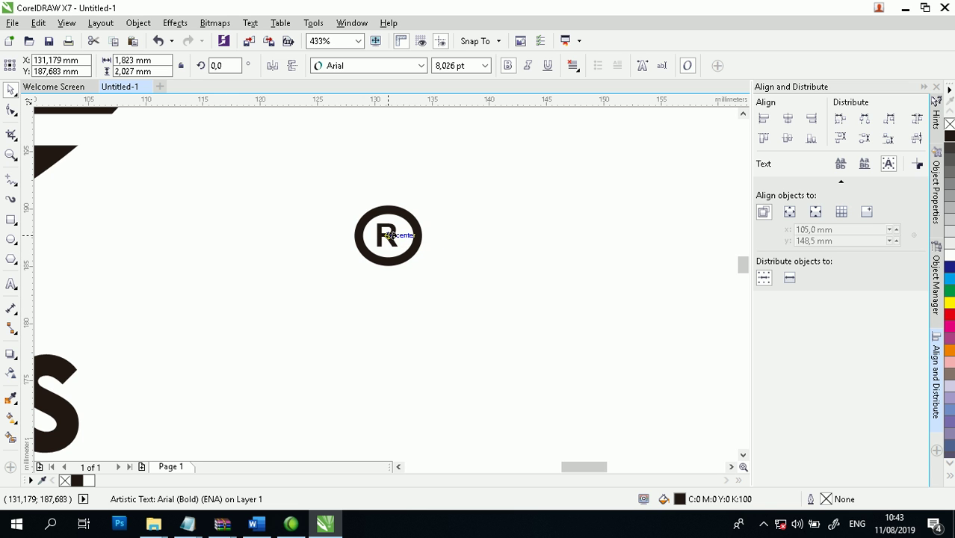
left_click(495, 265)
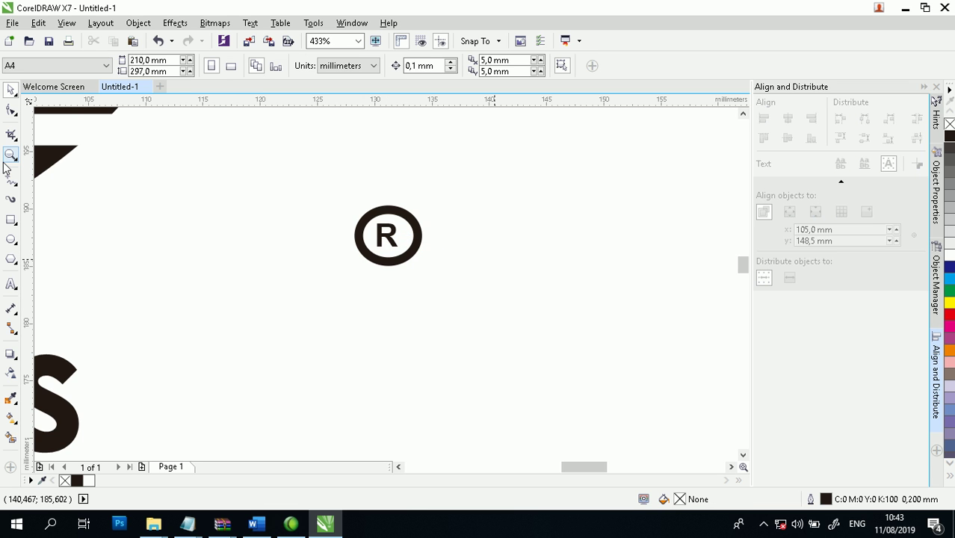
- Shift the "R" slightly so it sits centred within the small ellipse
left_click_drag(329, 187, 477, 290)
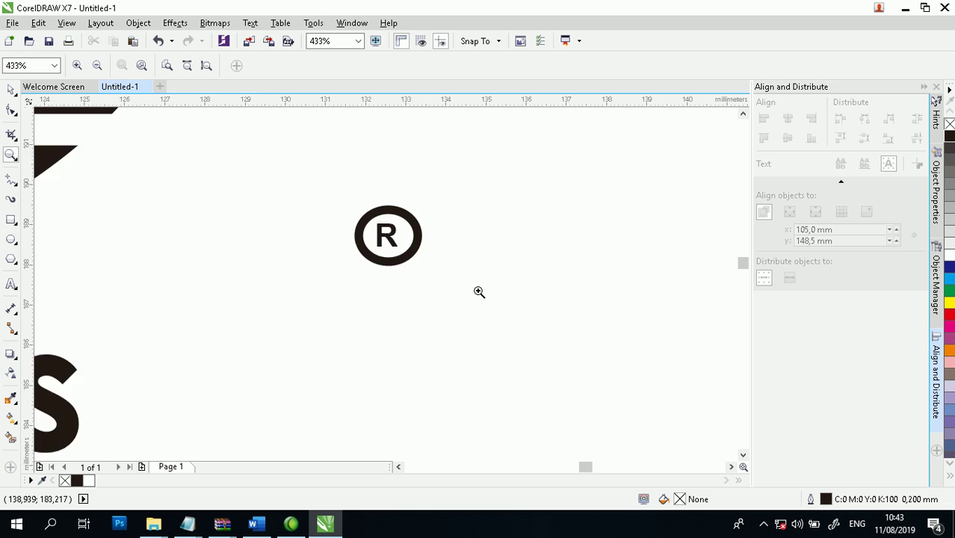
left_click(11, 89)
left_click(318, 282)
left_click(314, 278)
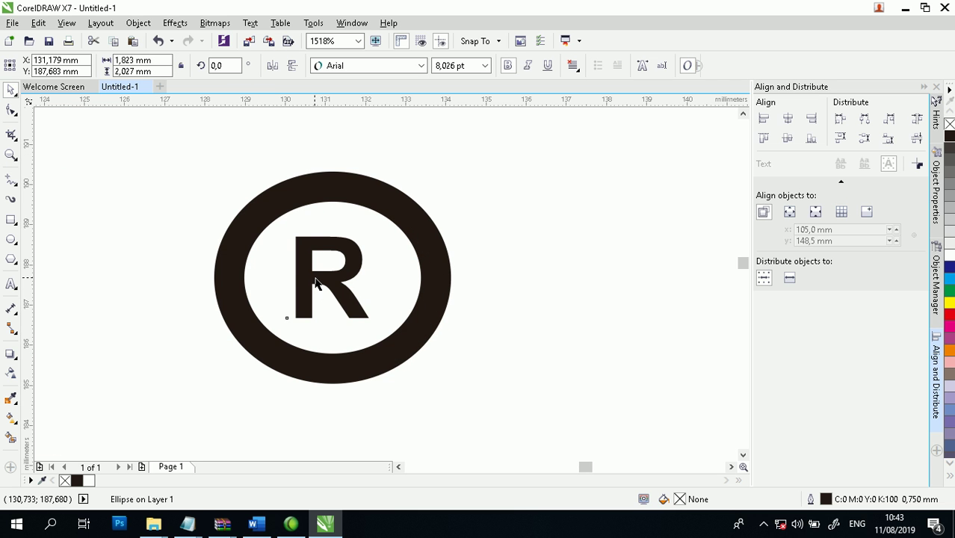
left_click_drag(333, 274, 338, 276)
key("z")
right_click(241, 196)
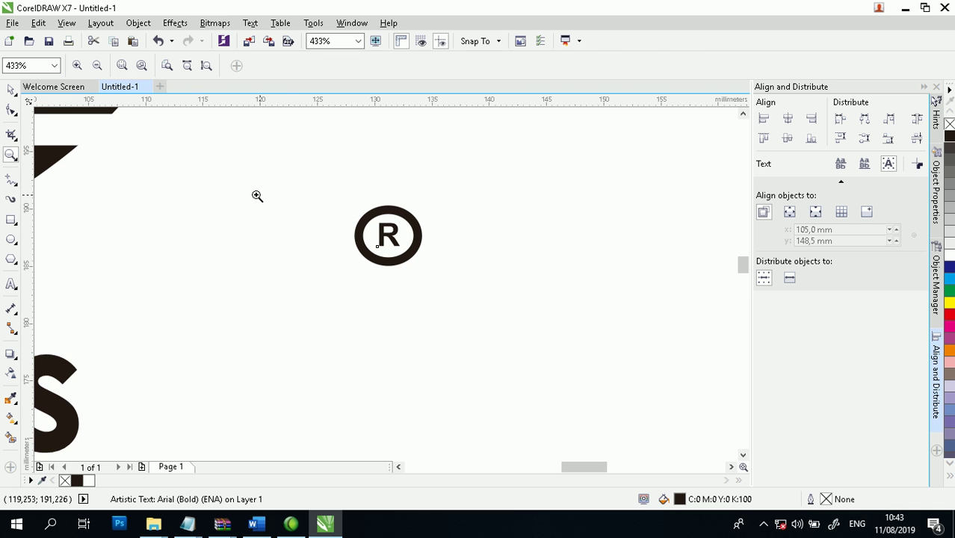
- Select the "R" together with its surrounding ellipse and group them
left_click(12, 91)
left_click_drag(264, 149, 537, 333)
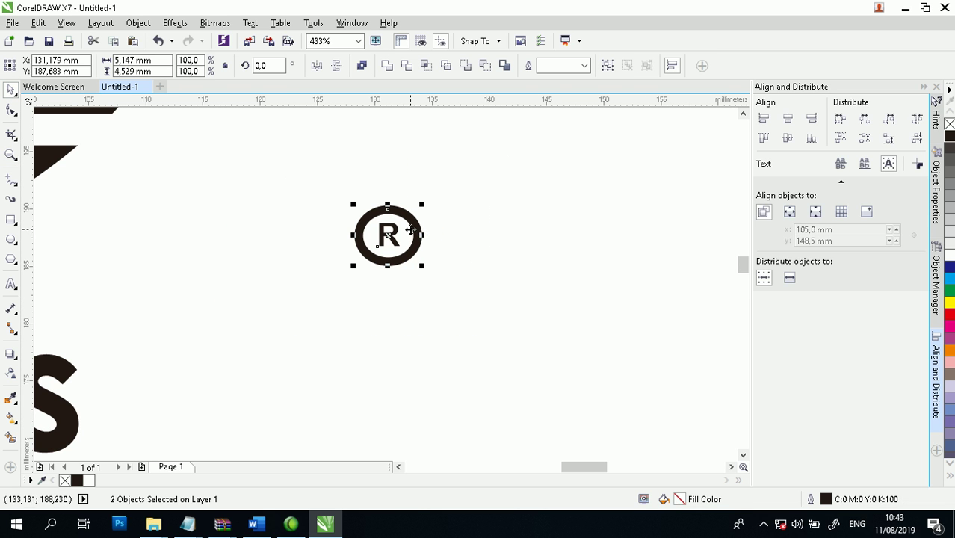
right_click(411, 229)
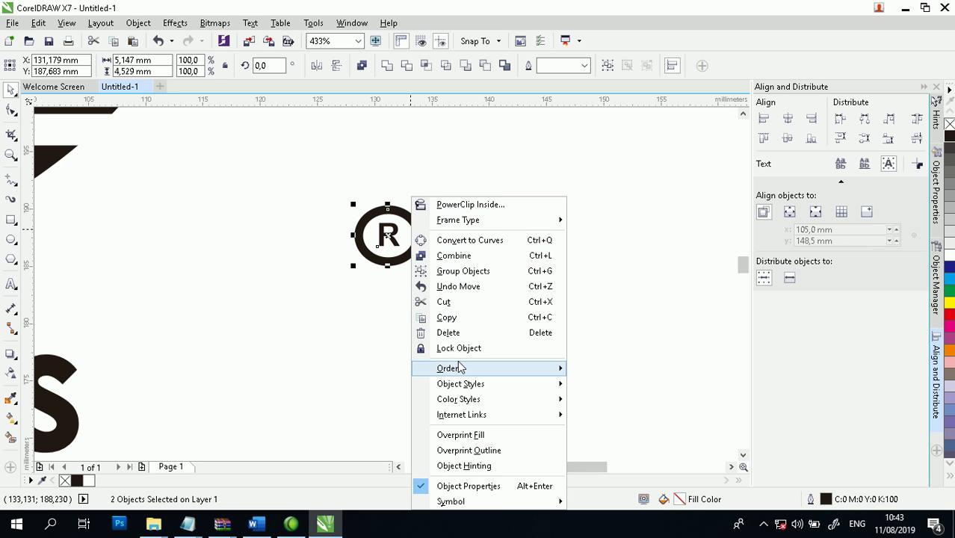
mouse_move(459, 361)
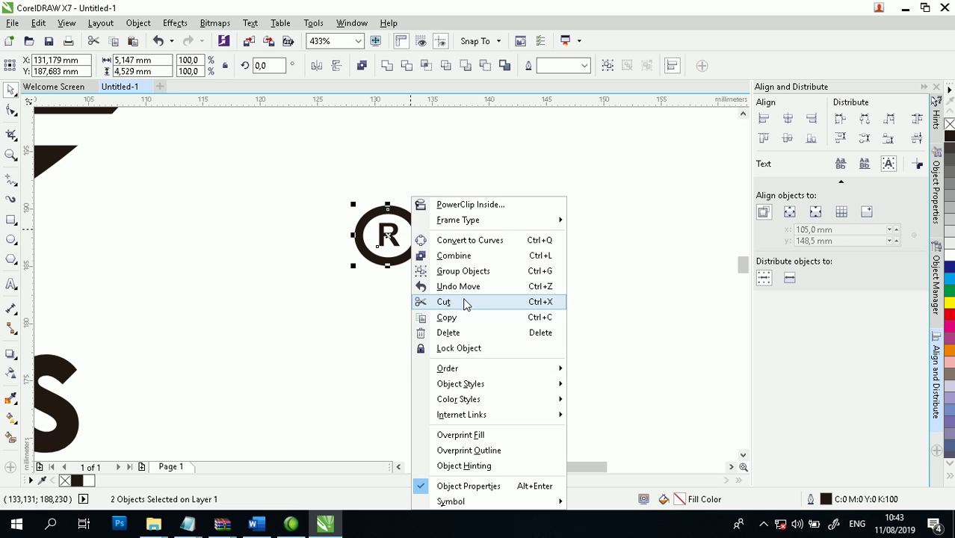
left_click(474, 272)
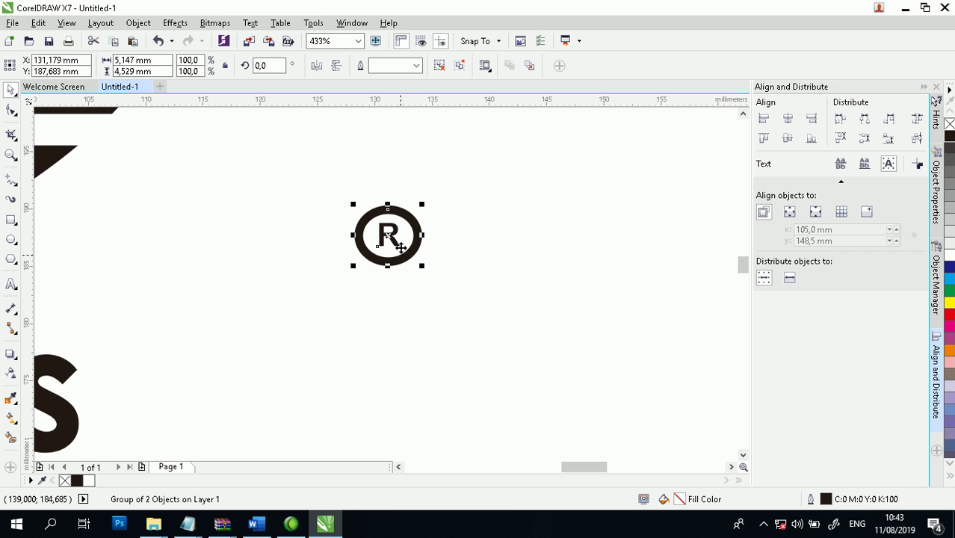
- Move the grouped ® mark to the upper end of the "adidas" text and place a duplicate just above the right leaf's tip
left_click(11, 155)
key("F4")
left_click(11, 89)
left_click(481, 304)
left_click(477, 300)
left_click_drag(454, 306, 408, 322)
left_click(499, 294)
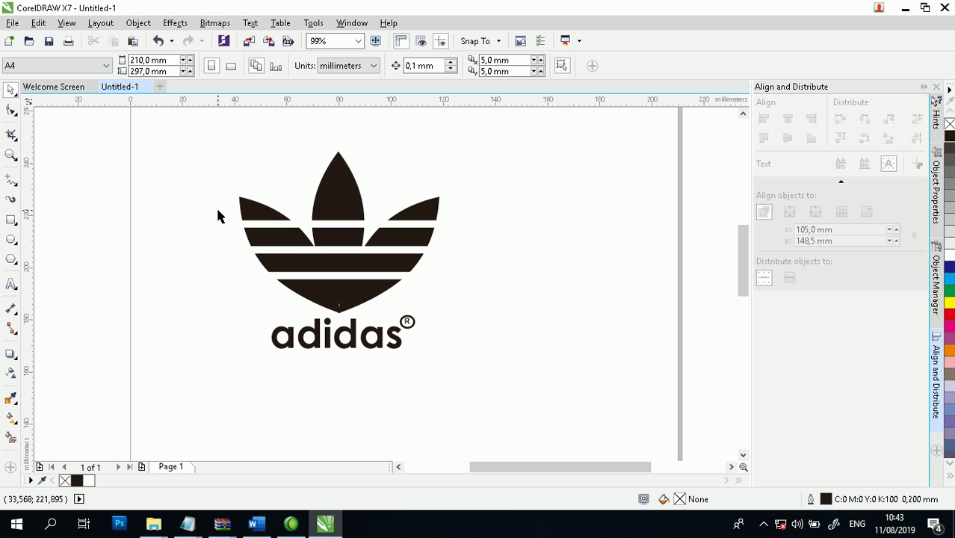
left_click_drag(410, 326, 443, 184)
left_click(543, 216)
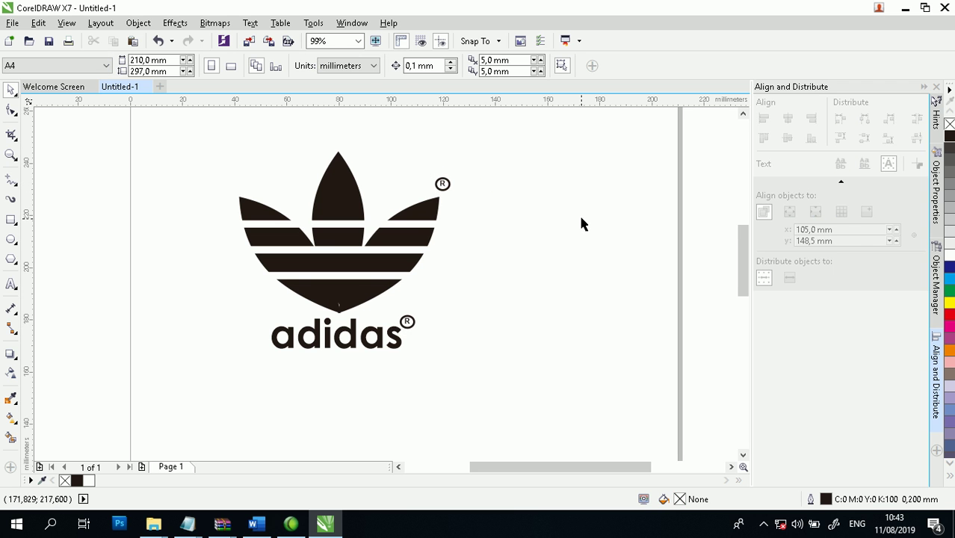
- Save the drawing to the Desktop as a Version 17.0 CDR file named "LogoAdidas_" followed by the author's name
left_click(12, 23)
left_click(49, 157)
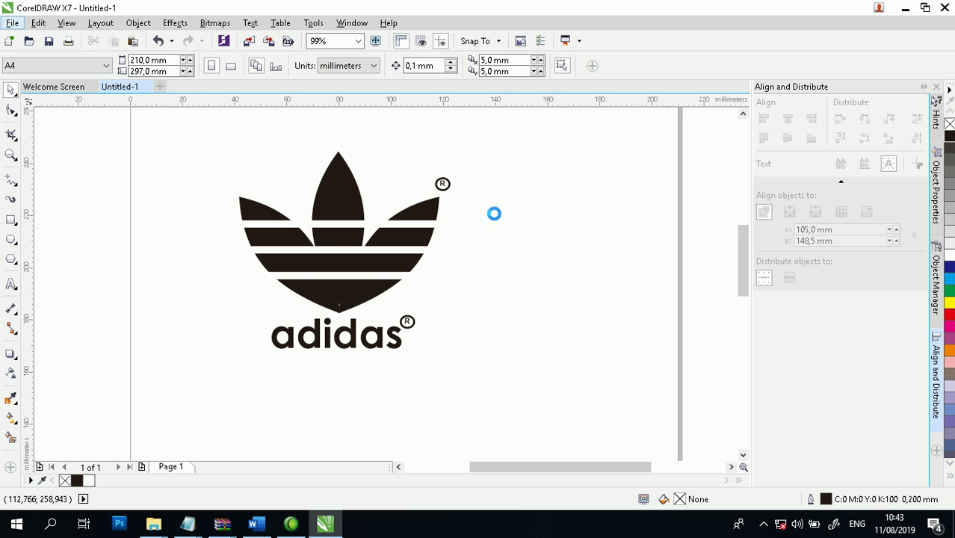
left_click_drag(357, 161, 357, 128)
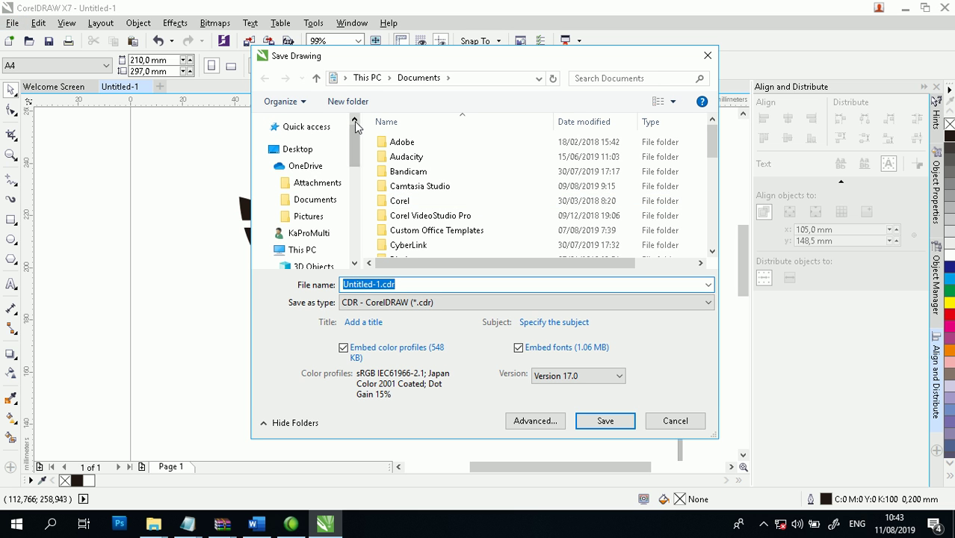
left_click(299, 151)
left_click(383, 284)
type("LogoAdidas_Endra")
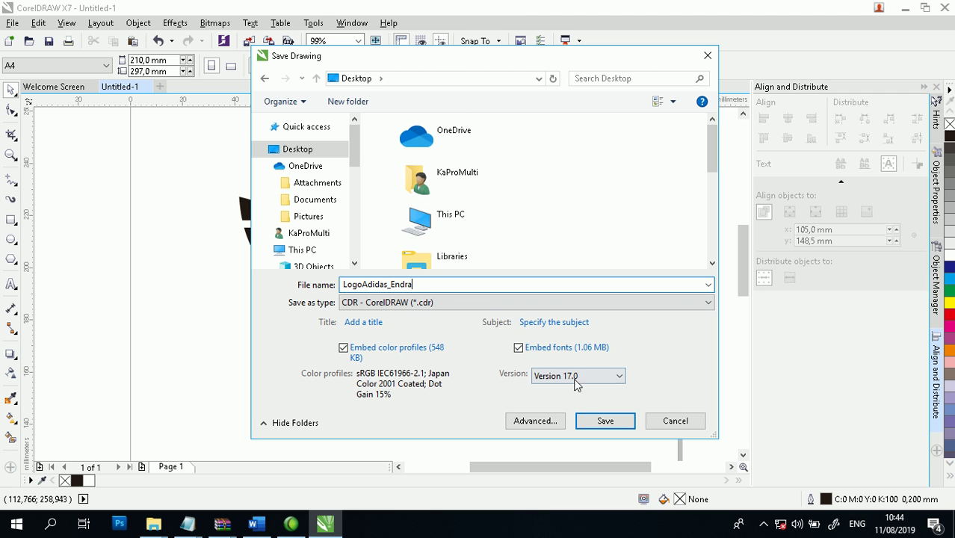
left_click(585, 423)
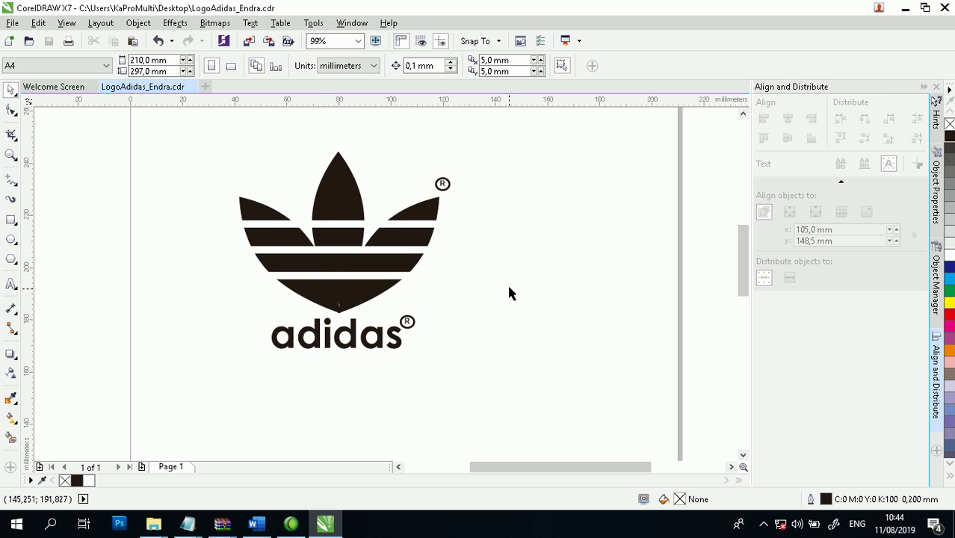
- Select the entire logo, including the lettering and both ® marks, and group it
left_click_drag(211, 122, 550, 388)
right_click(372, 240)
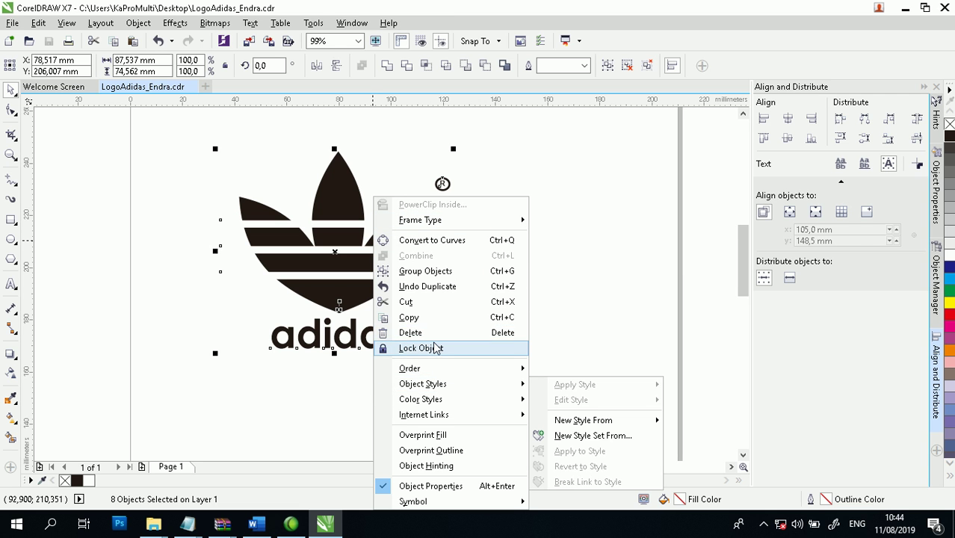
left_click(415, 270)
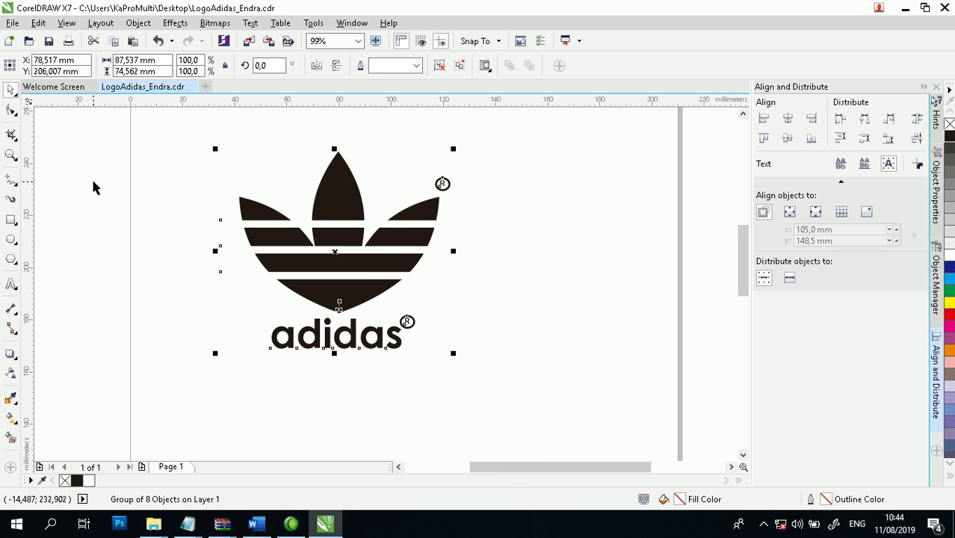
left_click(220, 193)
left_click(318, 190)
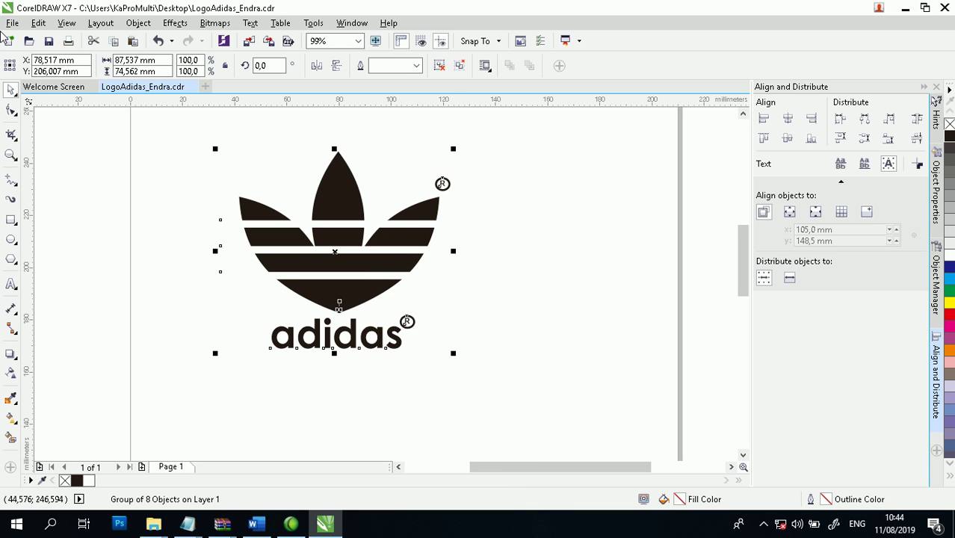
- Export the grouped logo to the Desktop as a JPG in CMYK Color (32-bit) at 80% quality, keeping the suggested file name
left_click(12, 23)
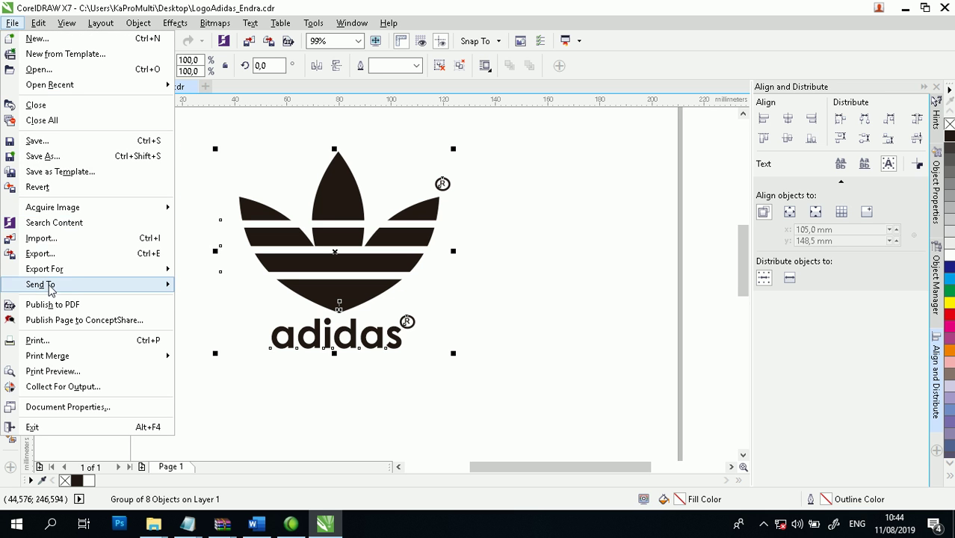
left_click(53, 254)
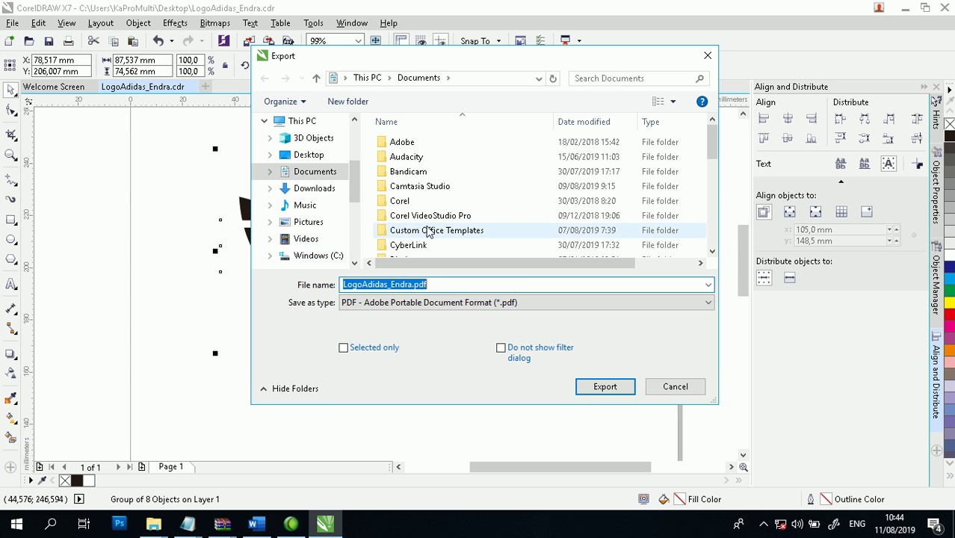
left_click(320, 155)
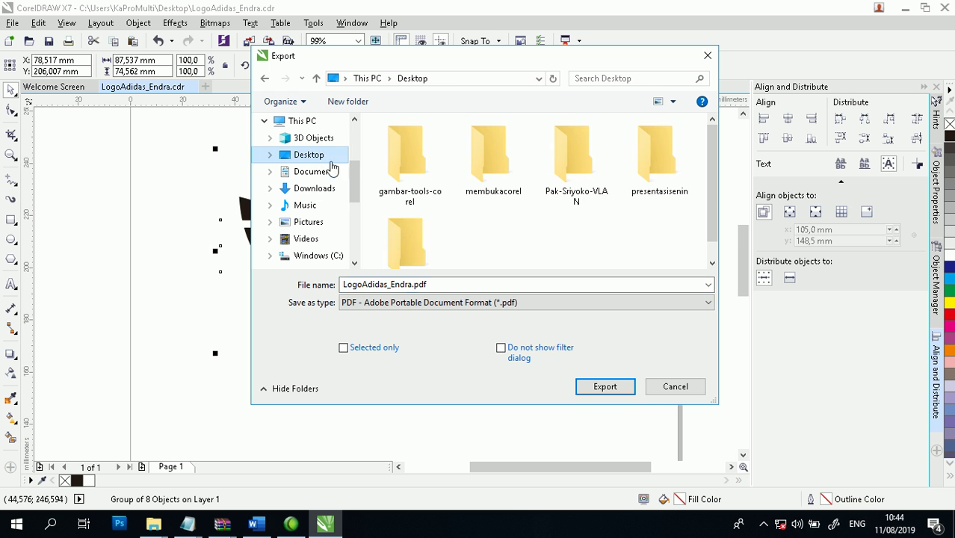
left_click(386, 303)
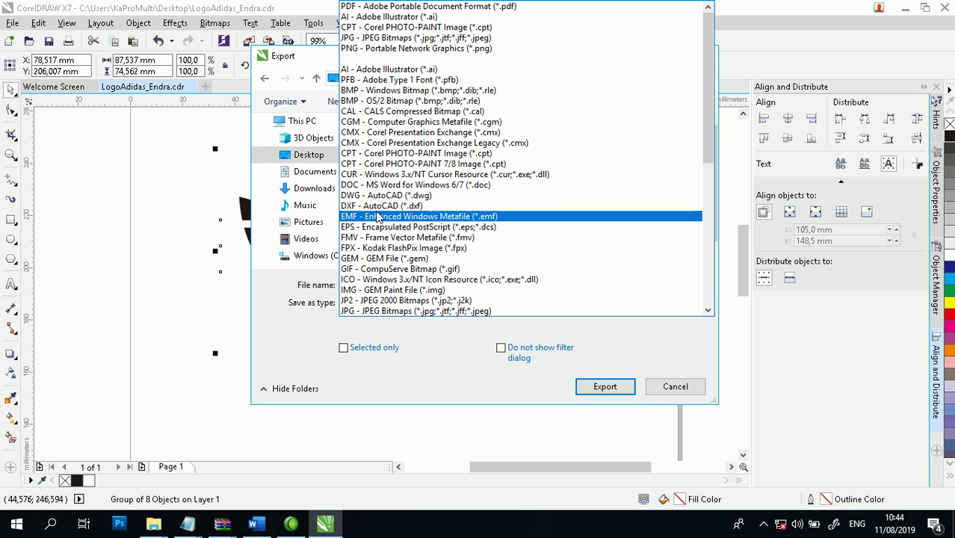
left_click(388, 38)
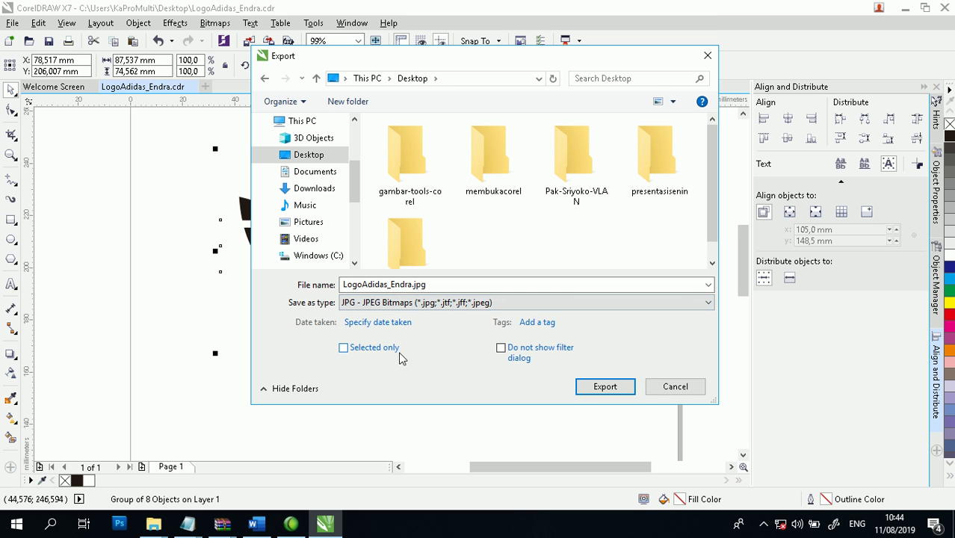
left_click(584, 390)
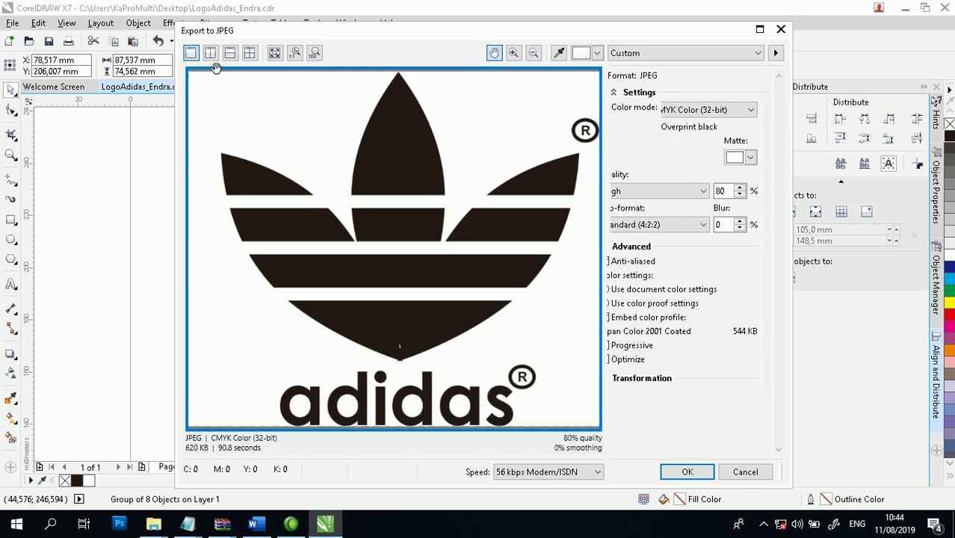
left_click(687, 472)
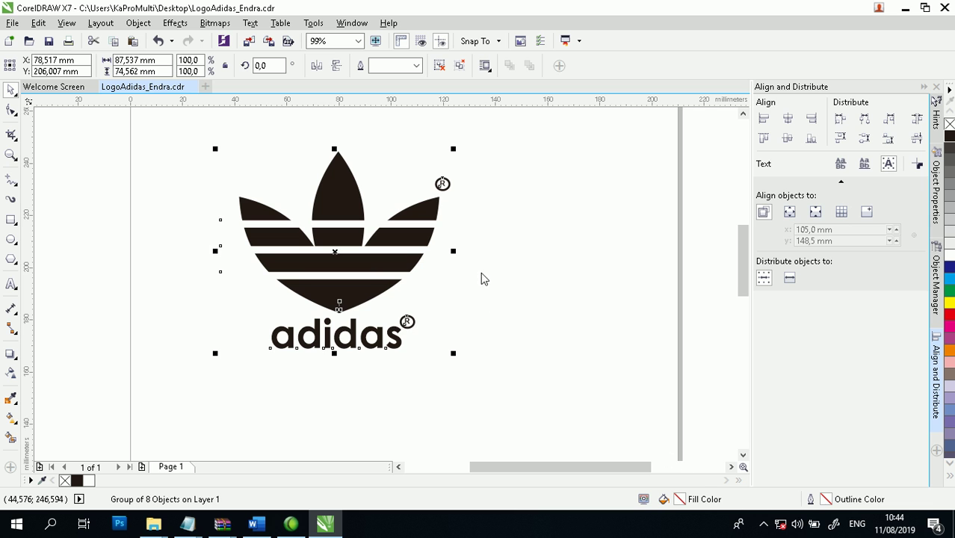
left_click(510, 232)
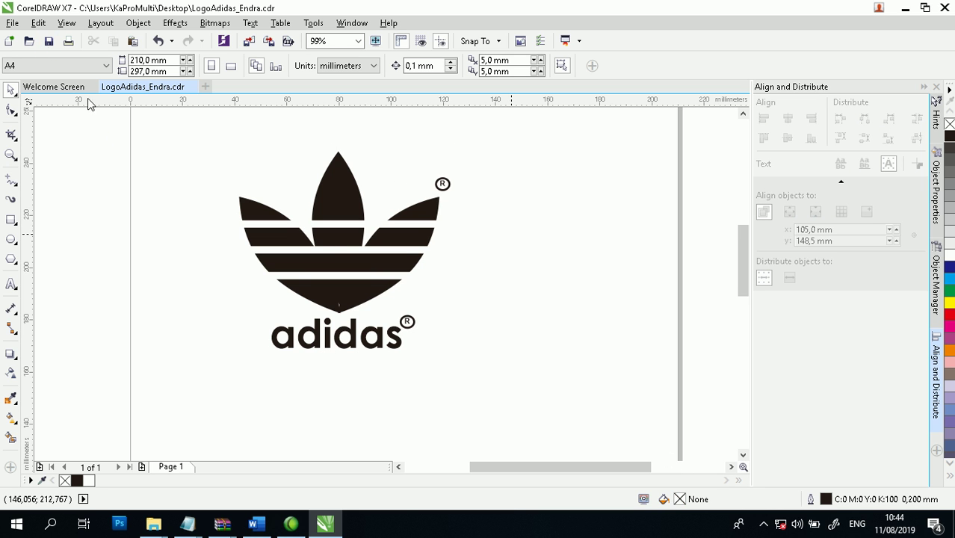